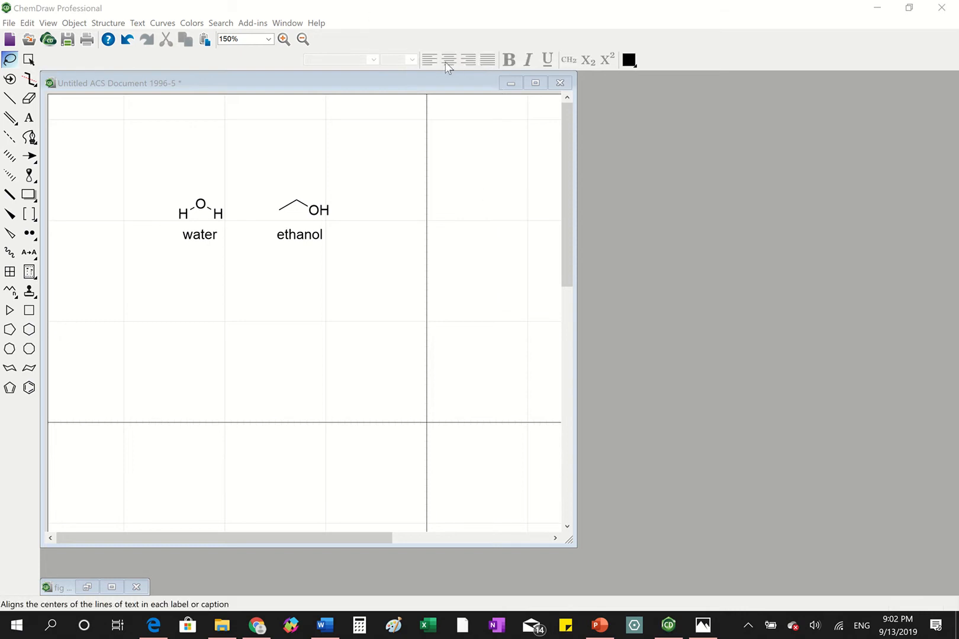
- Select all structures and labels in the drawing of water and ethanol and copy them
click(105, 193)
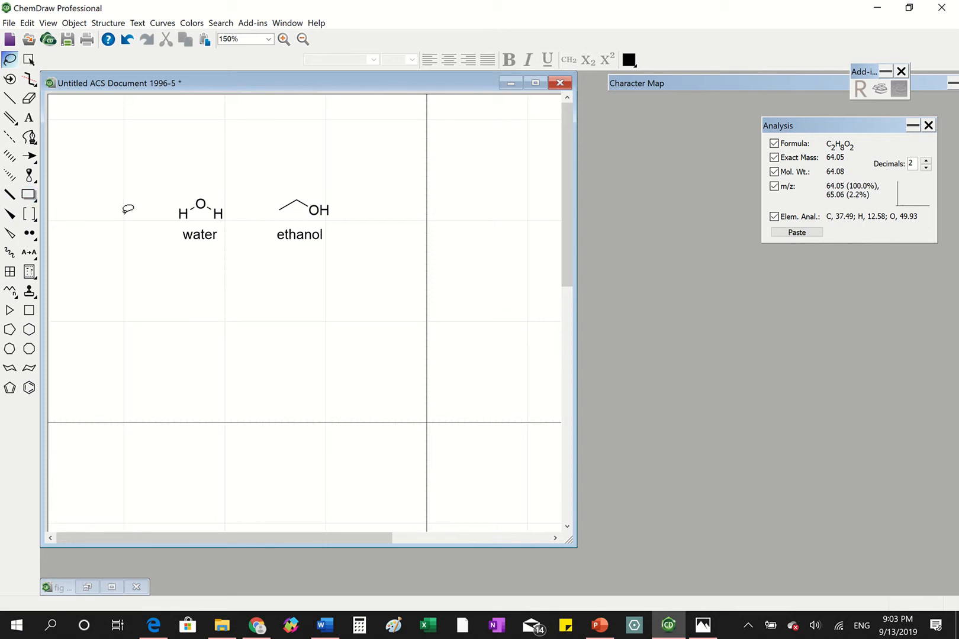
double_click(10, 61)
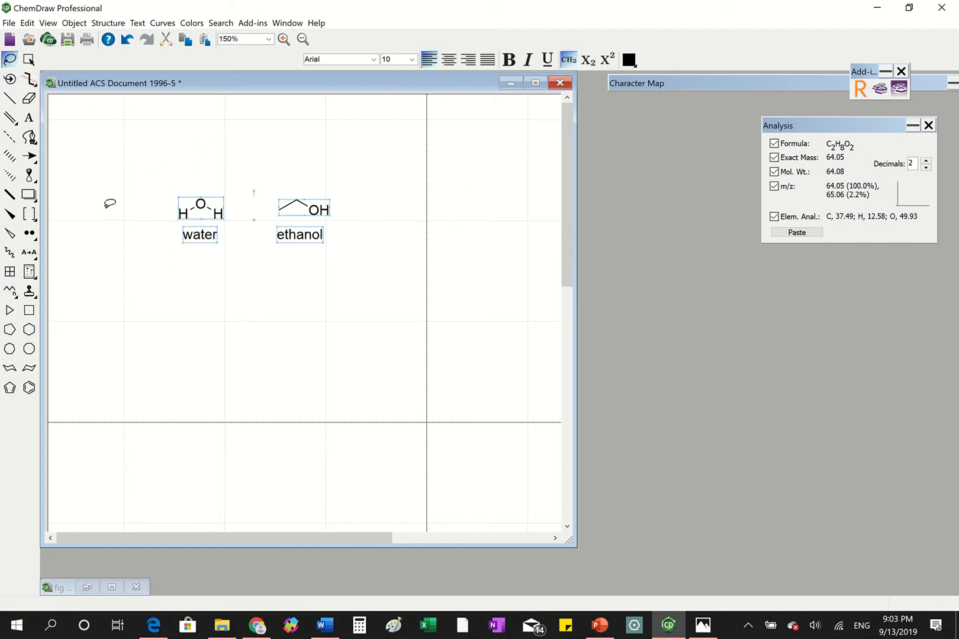
mouse_move(371, 252)
mouse_down()
mouse_move(311, 306)
mouse_move(366, 148)
mouse_move(428, 173)
mouse_up()
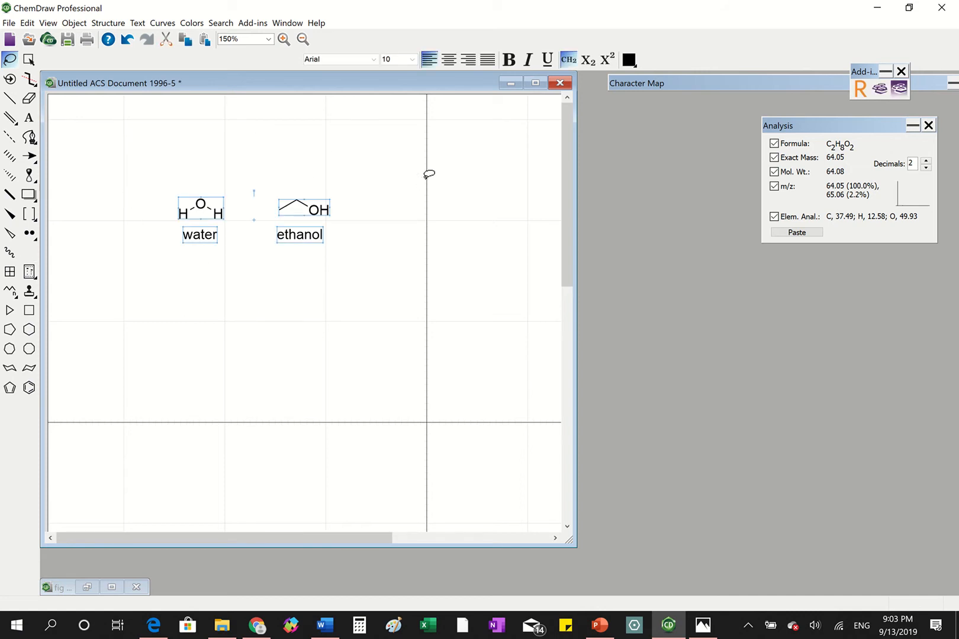
click(169, 160)
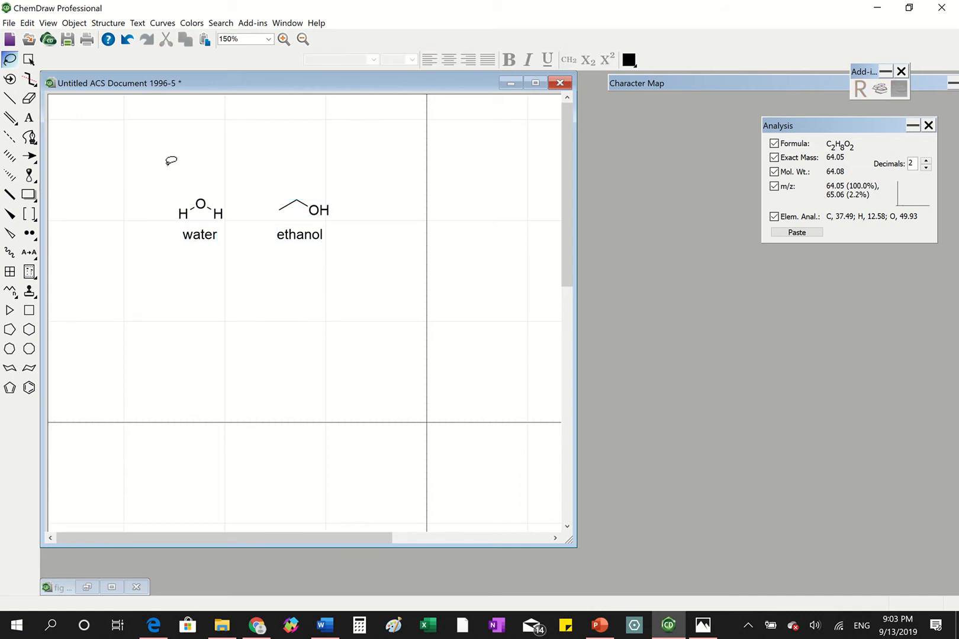
key(ctrl+a)
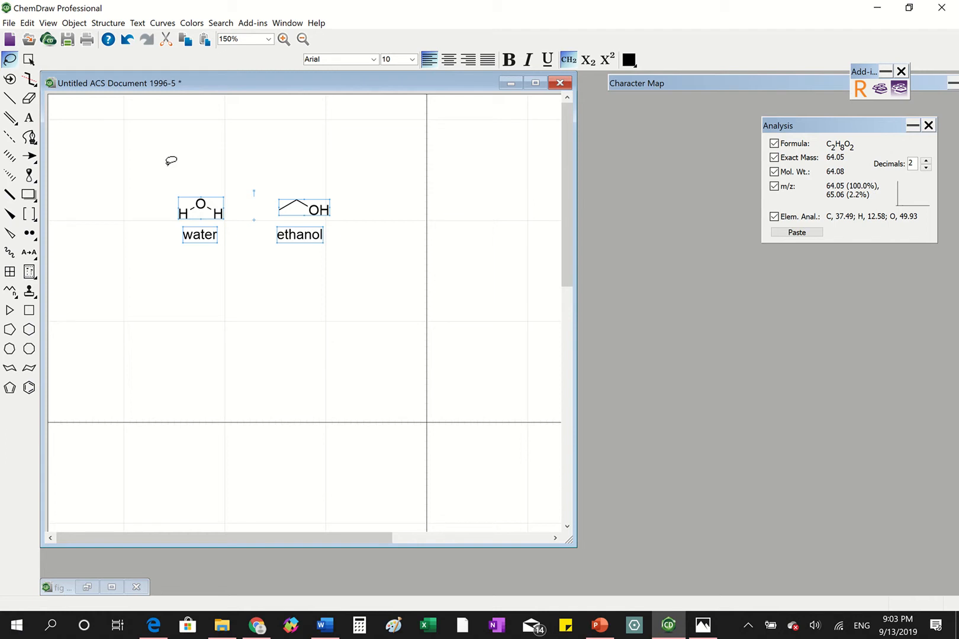
- Switch to Word and write the caption "Figure 1: Chemical Structures" in the blank document
click(327, 626)
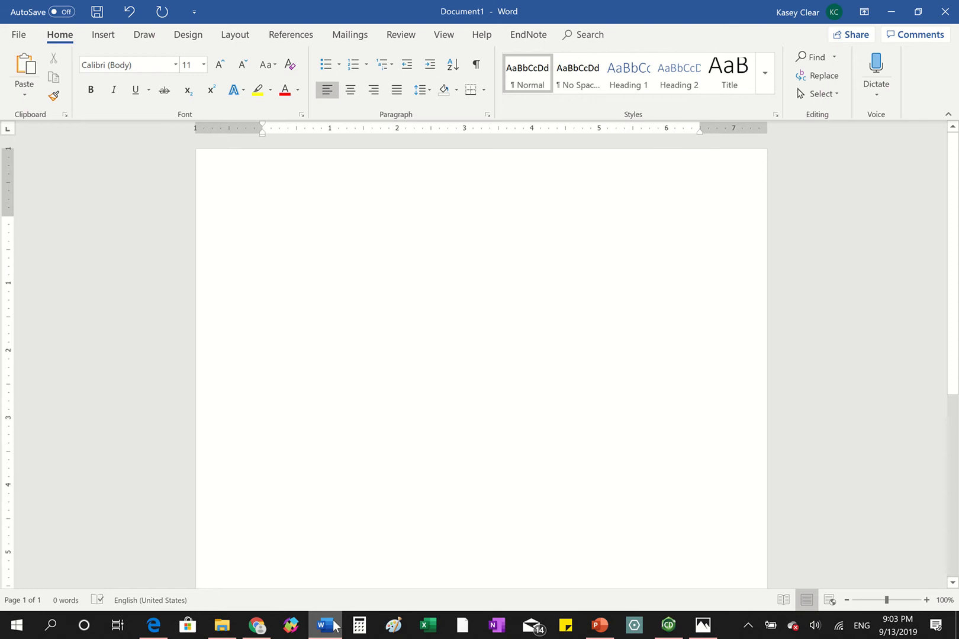
text(Fig)
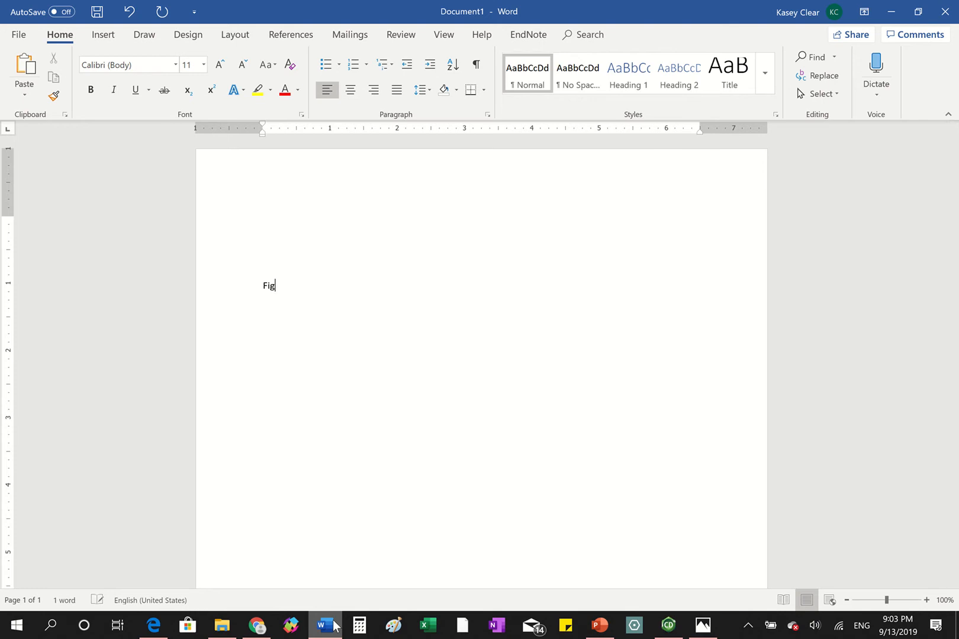
text(.)
text( 1)
key(BackSpace)
key(BackSpace)
key(BackSpace)
text(ure 1: )
text(Structure s)
key(Left)
key(Left)
key(Left)
key(Left)
key(Left)
key(Left)
key(Left)
key(Left)
key(Left)
key(Left)
text(Chemical)
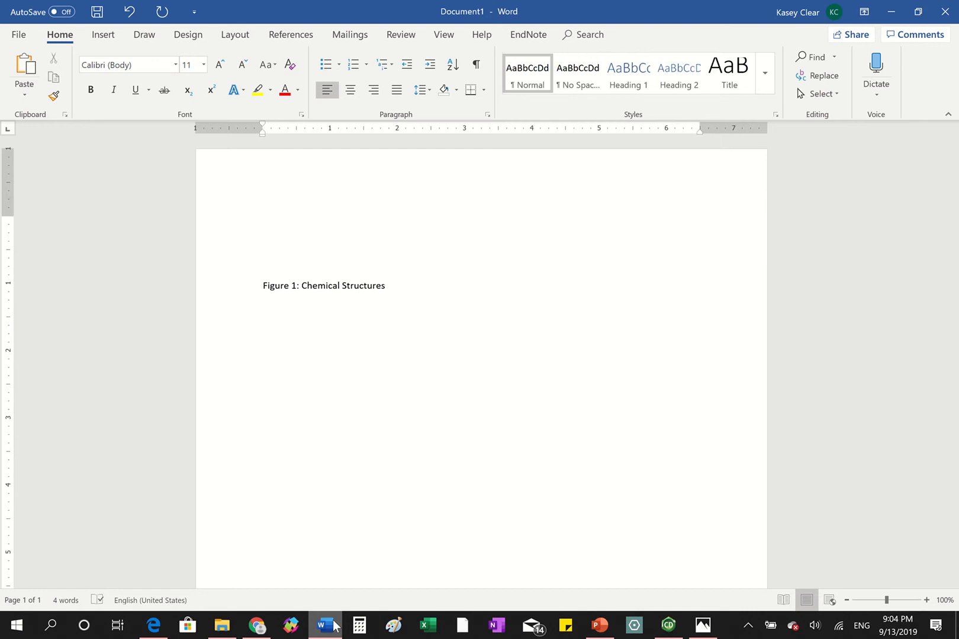
- Make "structures" lowercase in the caption and complete it with "of ethanol and water."
key(Delete)
text(s)
key(Right)
key(Right)
key(Right)
key(Right)
key(Right)
key(Left)
text(of ethanol and water)
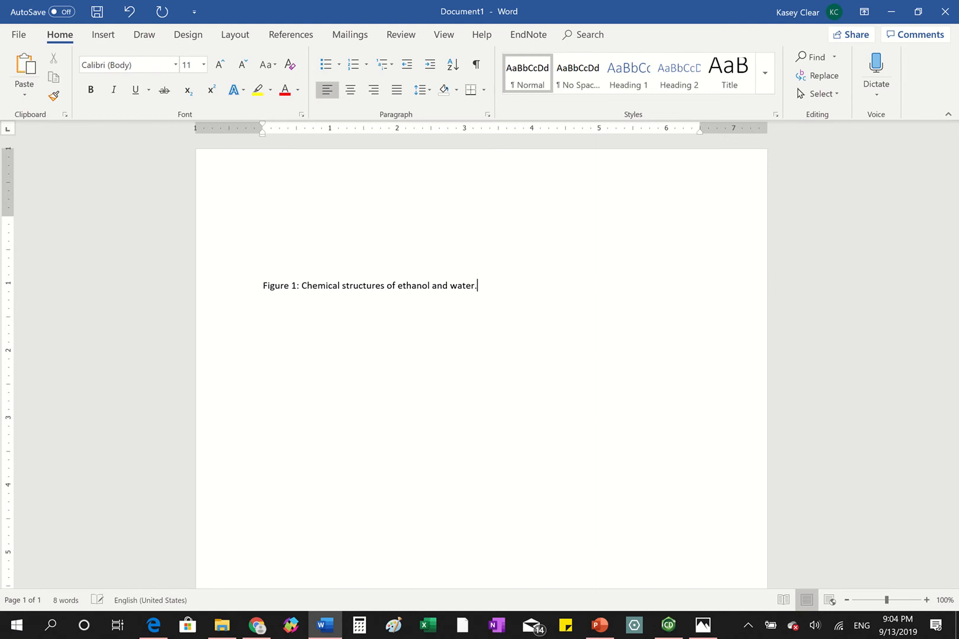
text(.)
- Paste the copied structures on the line above the caption and center the drawing horizontally
click(356, 267)
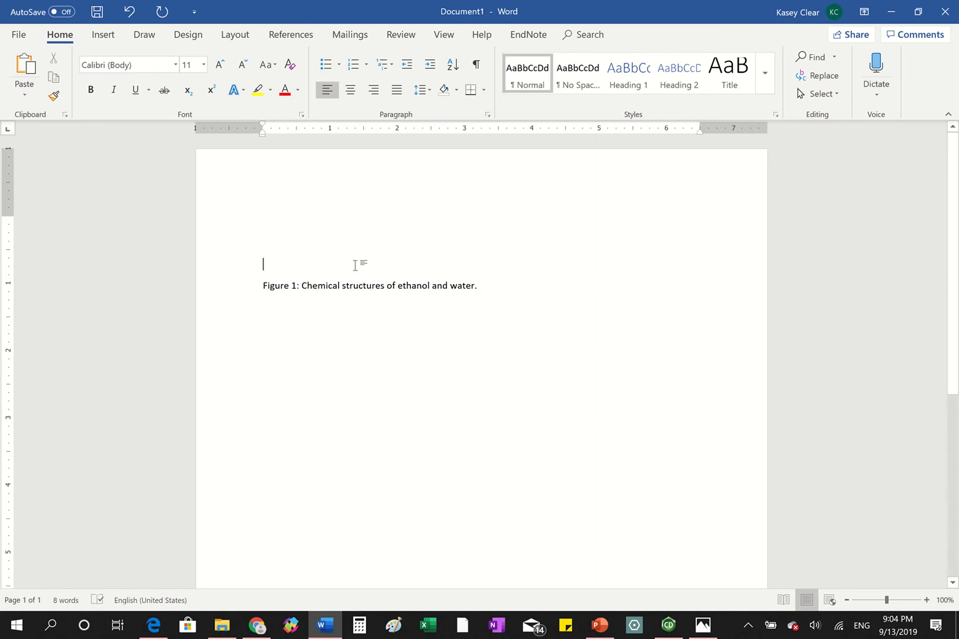
key(ctrl+v)
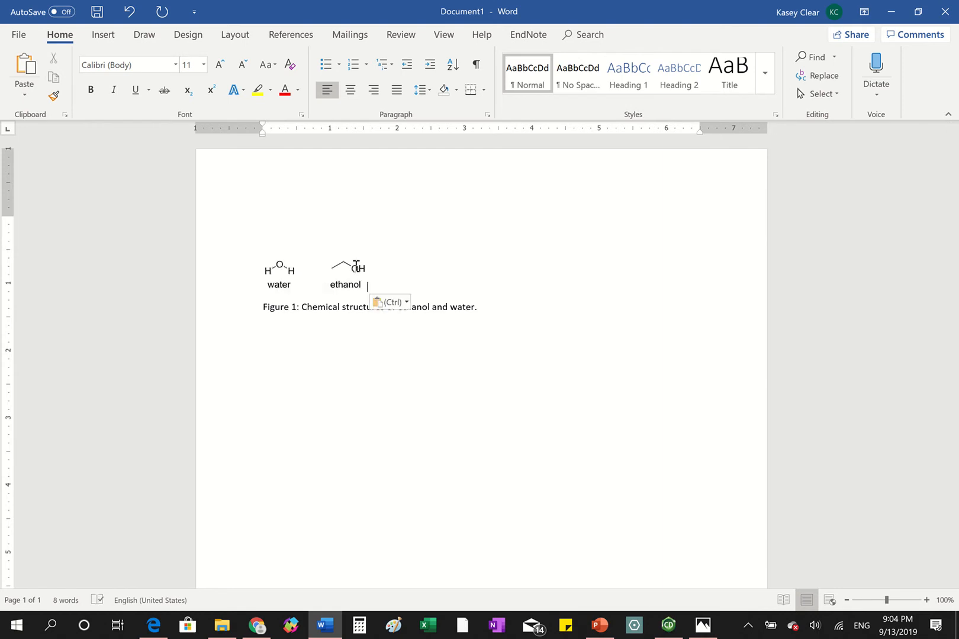
click(300, 274)
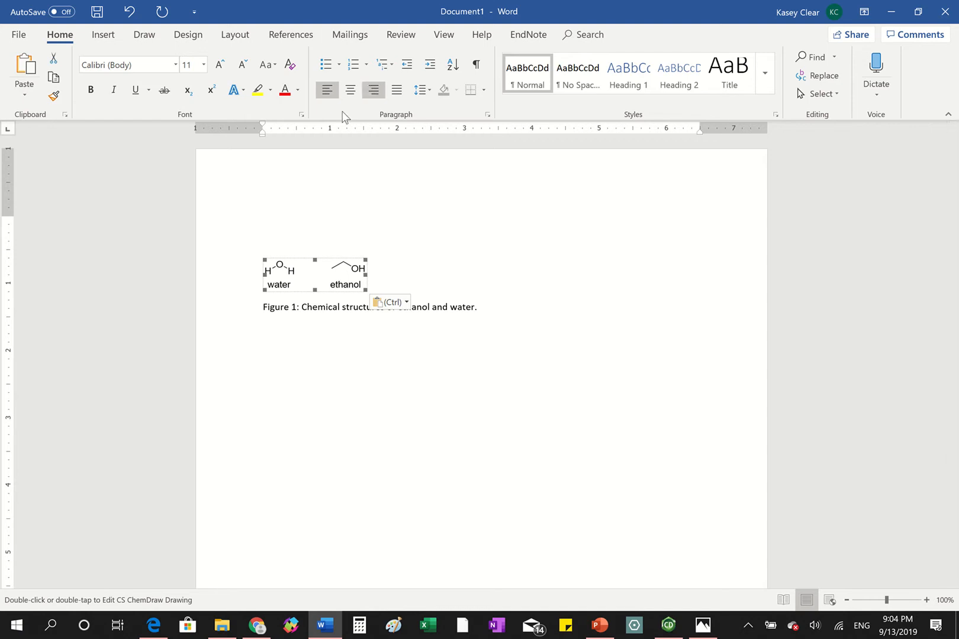
click(350, 89)
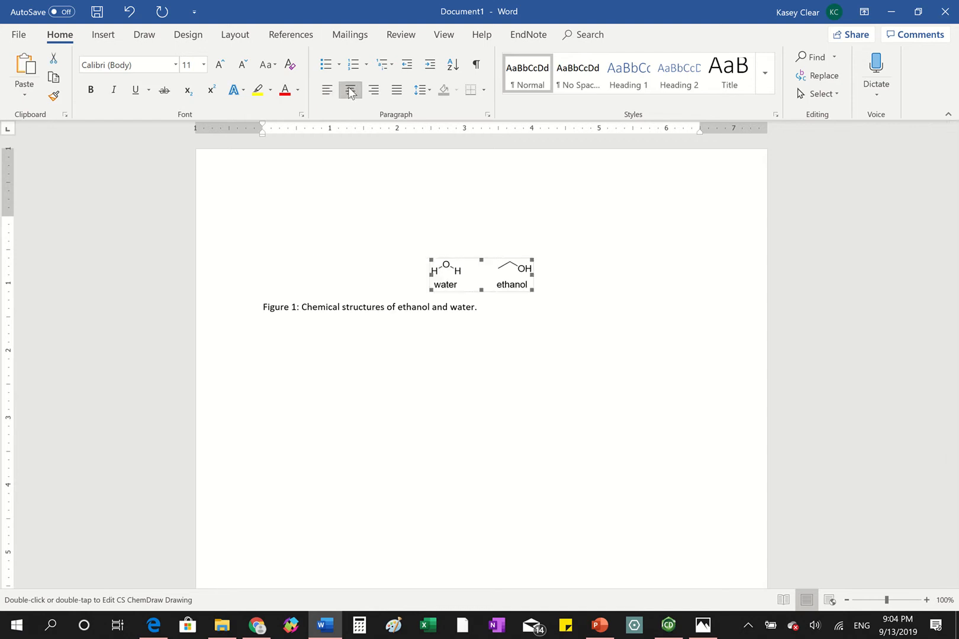
- Center the Figure 1 caption beneath the drawing
click(344, 300)
click(353, 309)
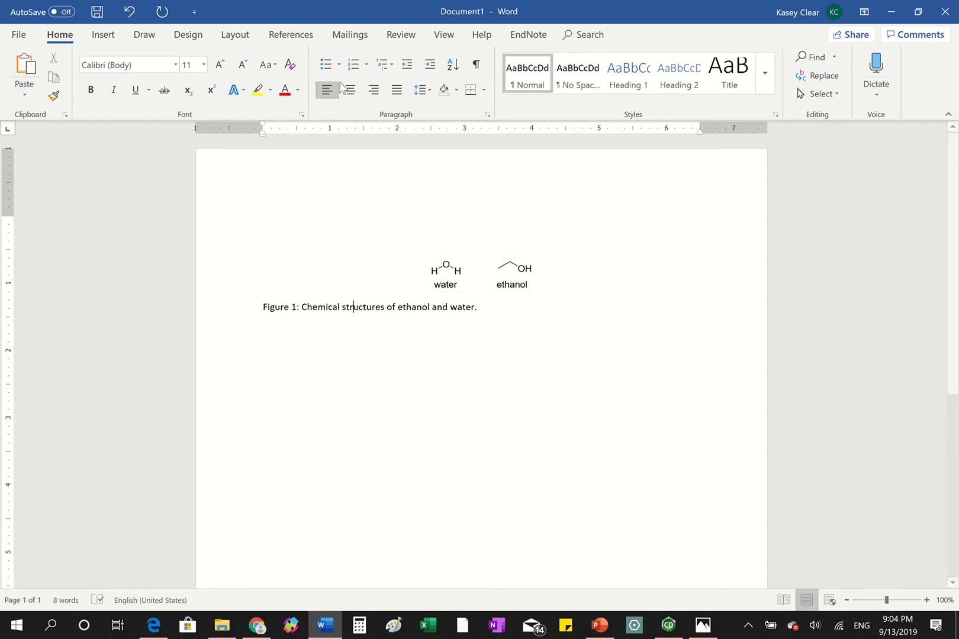
key(ctrl+e)
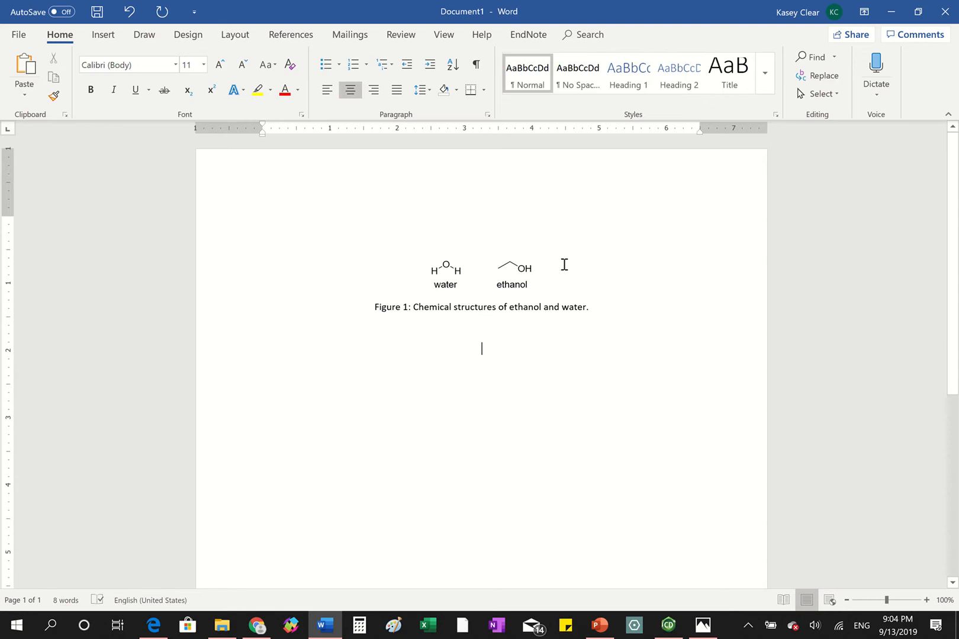
- Review the pasted drawing's wrapping styles and size settings in Format Object without applying any change
click(478, 273)
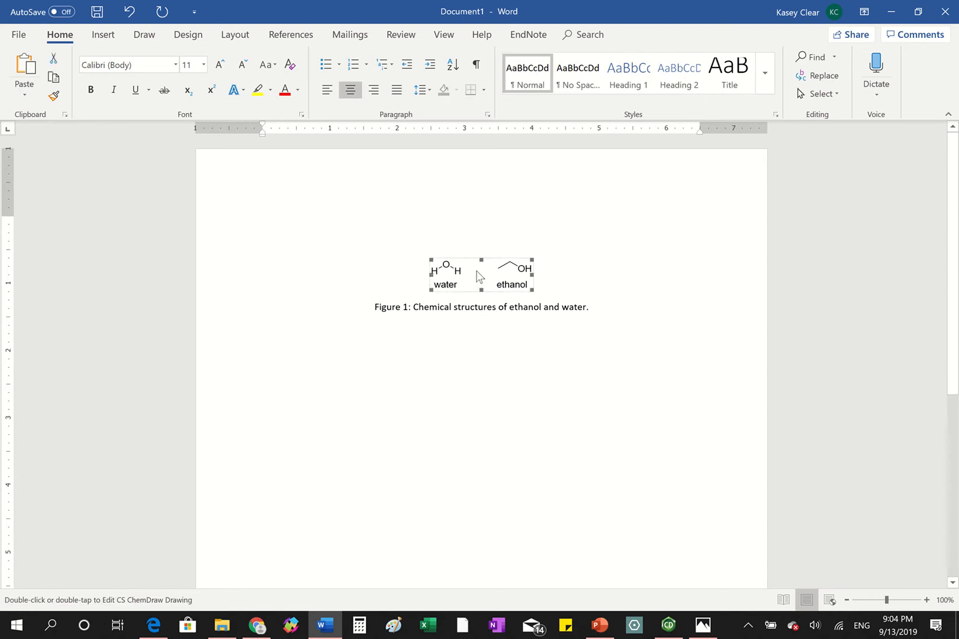
right_click(479, 276)
click(521, 406)
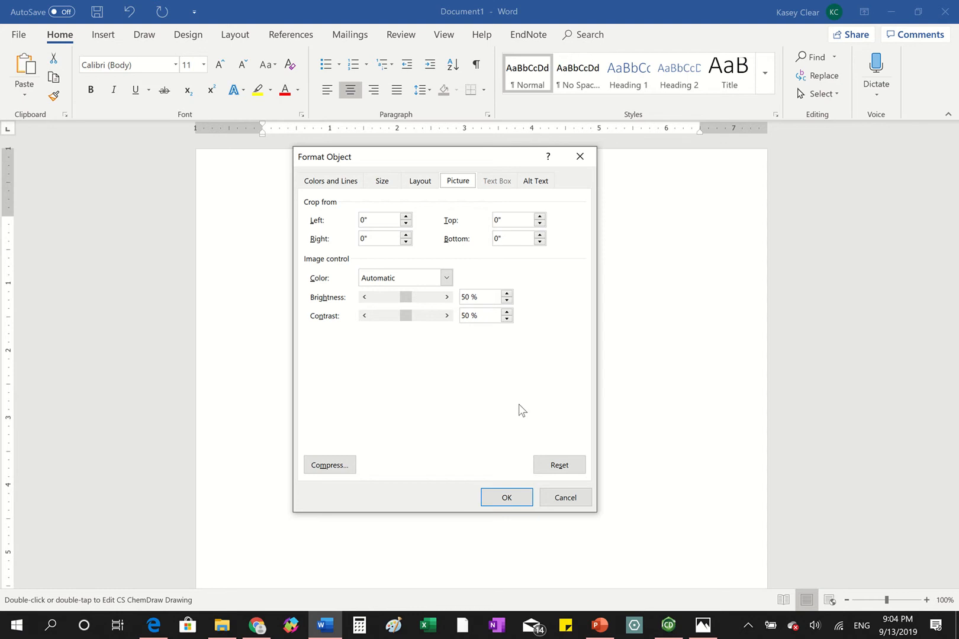
click(420, 182)
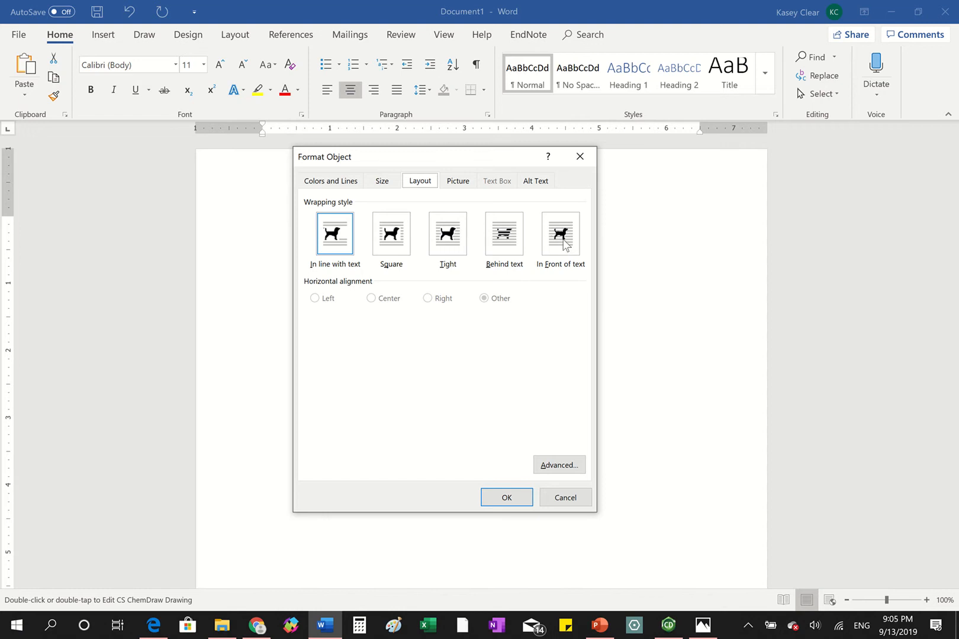
click(385, 186)
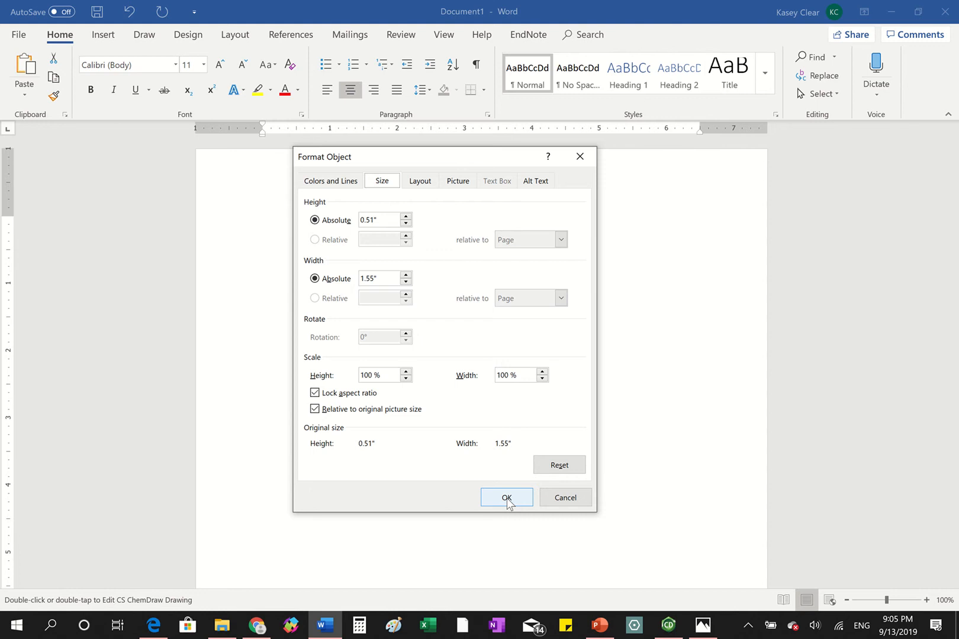
click(562, 498)
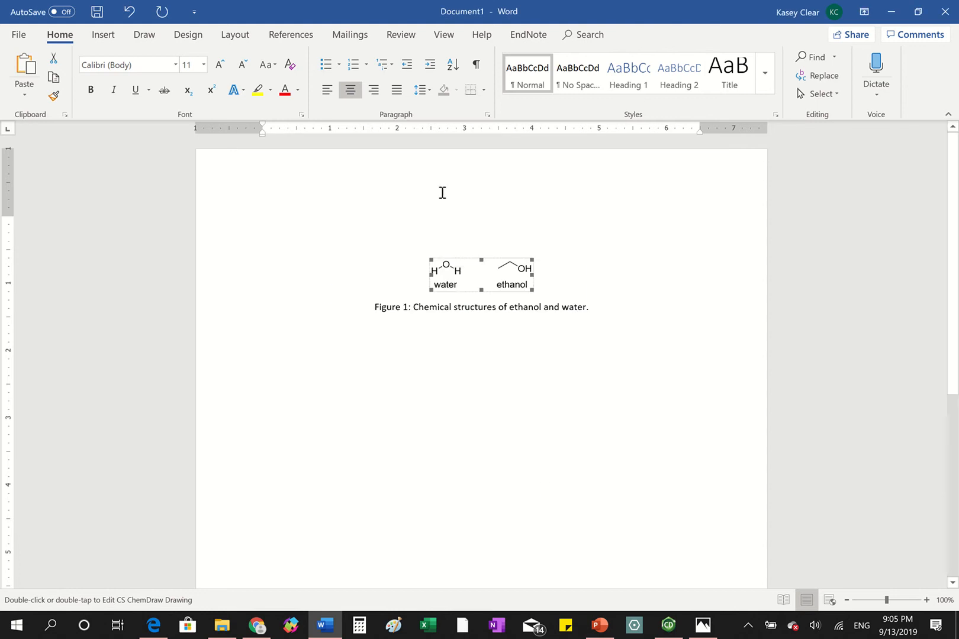
- Scale the pasted drawing up slightly above 100% by its height, keeping the aspect ratio locked
click(442, 235)
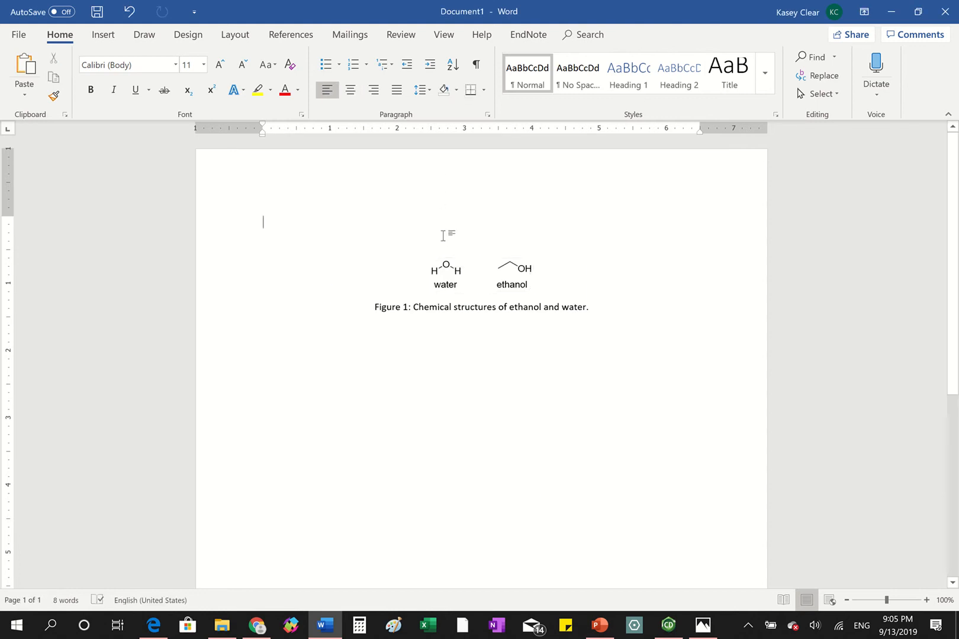
click(480, 274)
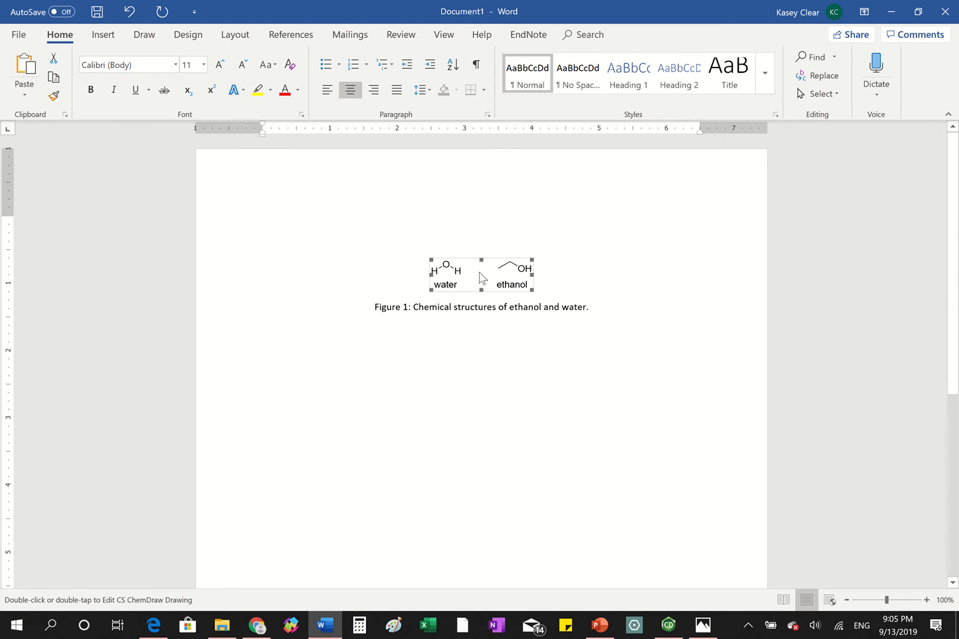
right_click(482, 277)
click(563, 400)
click(383, 182)
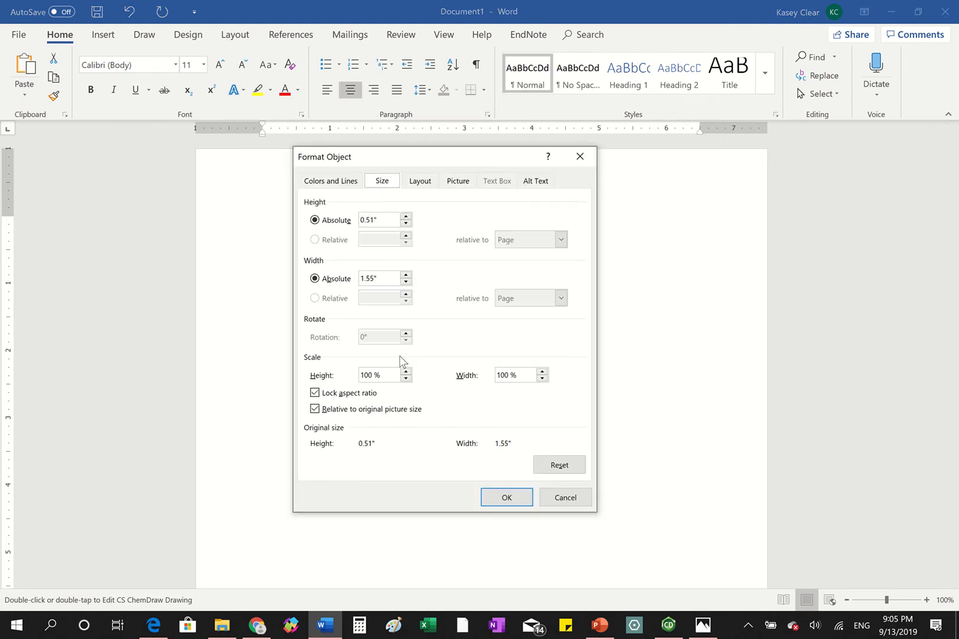
drag(389, 377, 290, 387)
text(118)
key(Return)
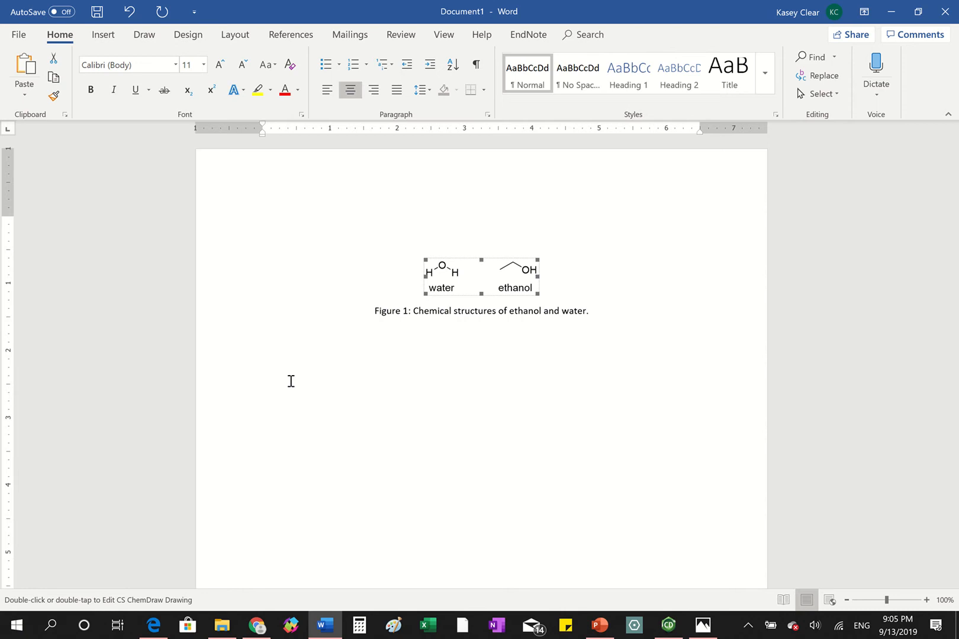
right_click(469, 276)
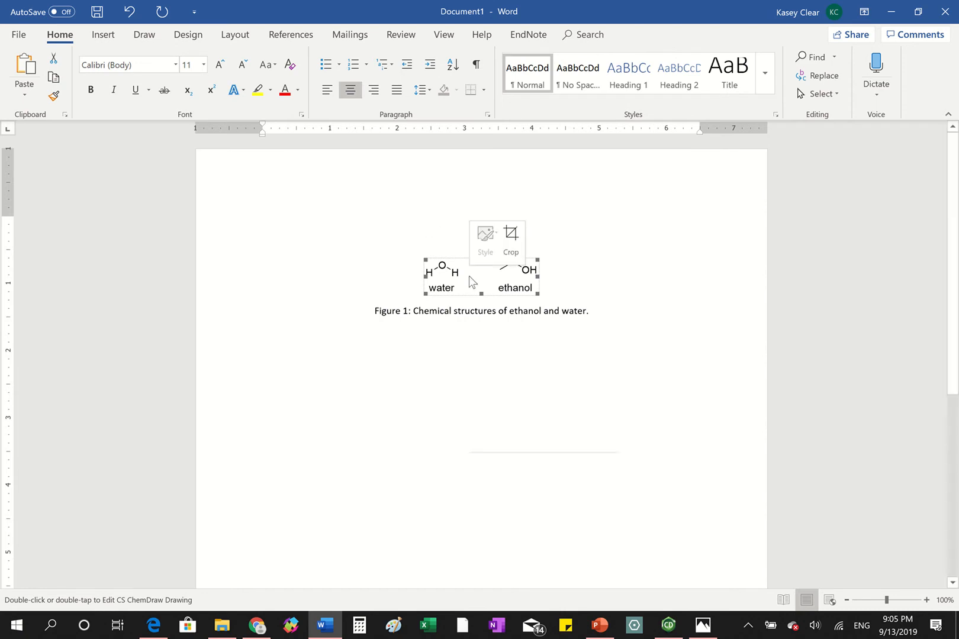
click(420, 350)
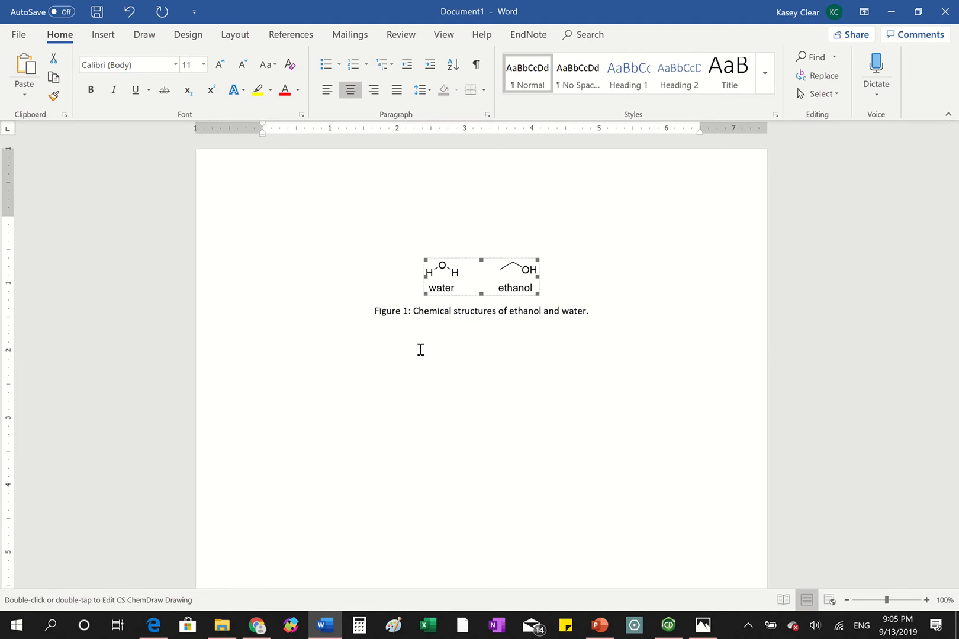
- Open the embedded drawing in ChemDraw and redraw ethanol's hydroxyl group with an explicit O–H bond
double_click(480, 288)
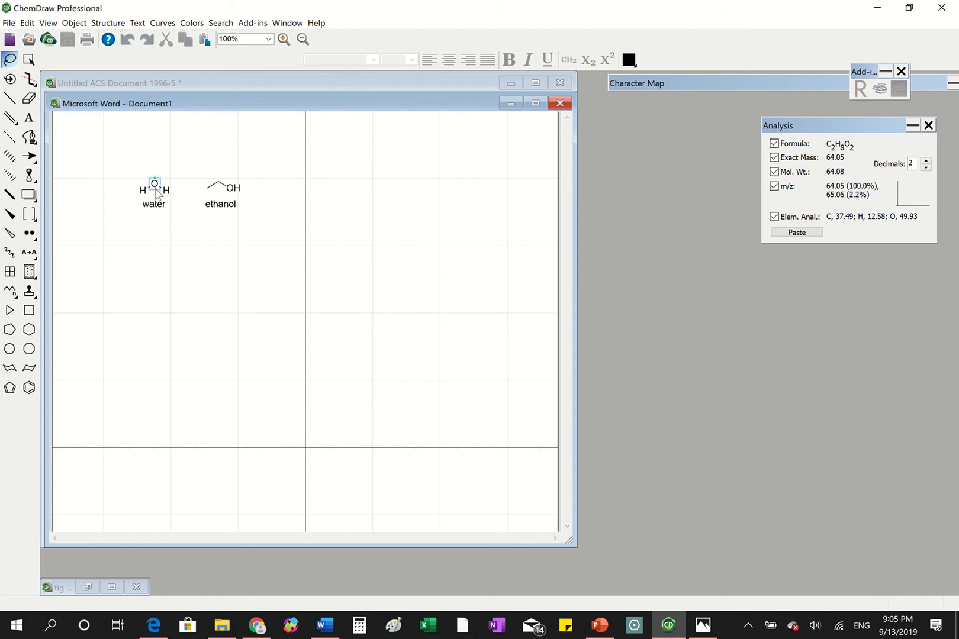
click(15, 102)
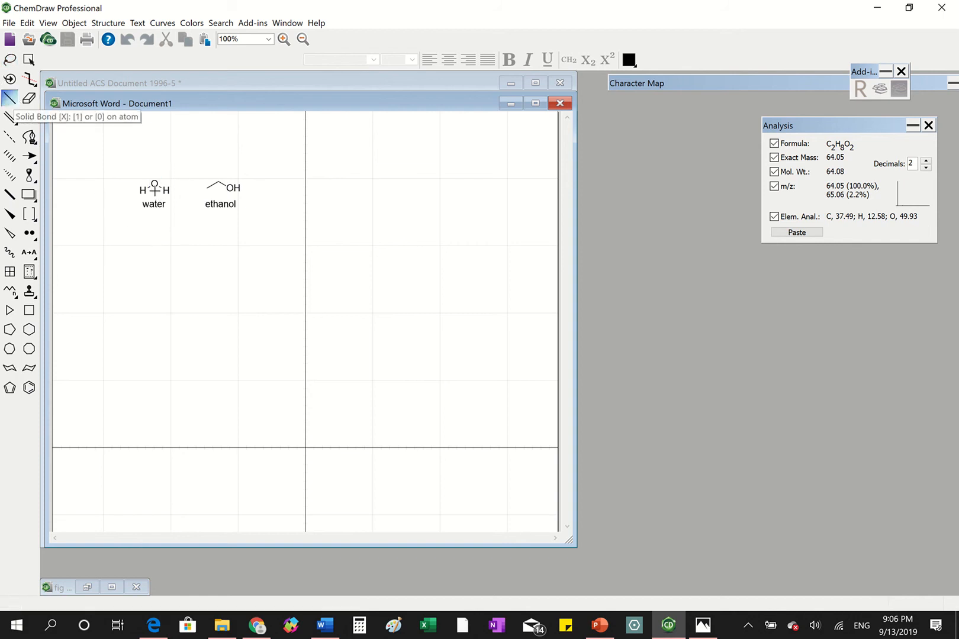
click(230, 188)
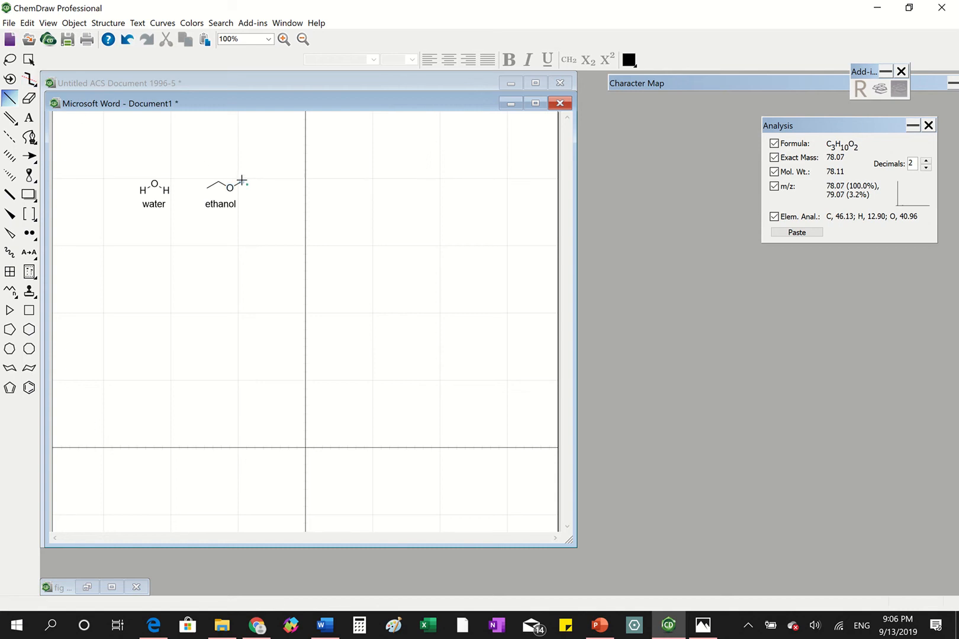
key(ctrl+z)
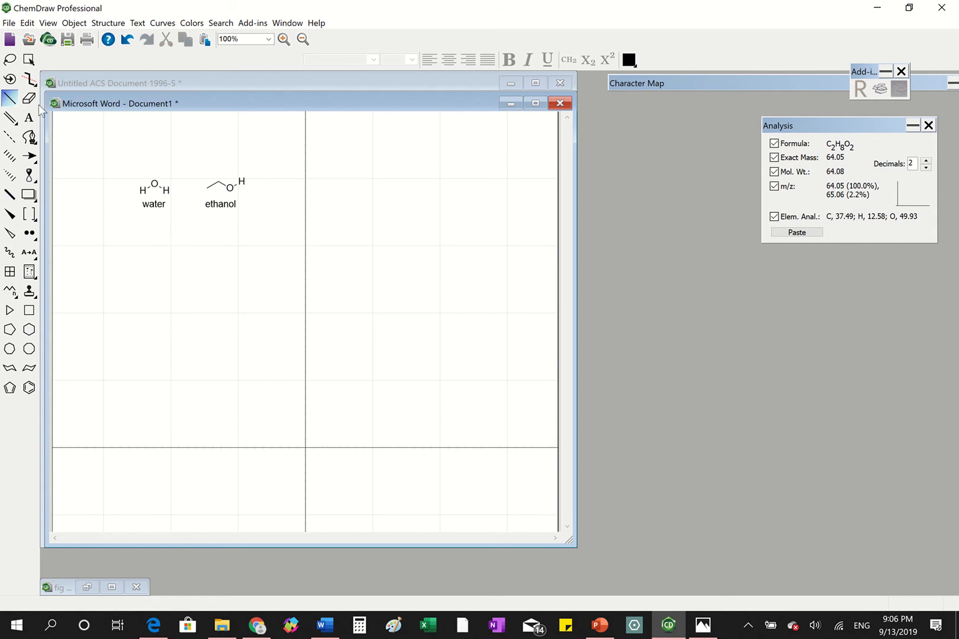
- Shift the "ethanol" label slightly to the right so it sits centered under its widened structure
click(9, 60)
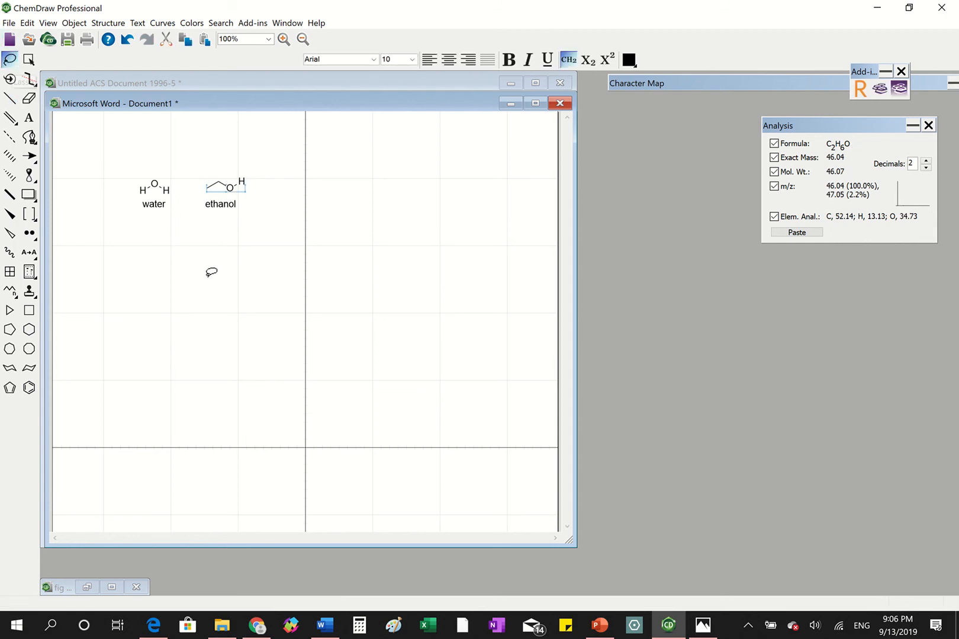
click(221, 204)
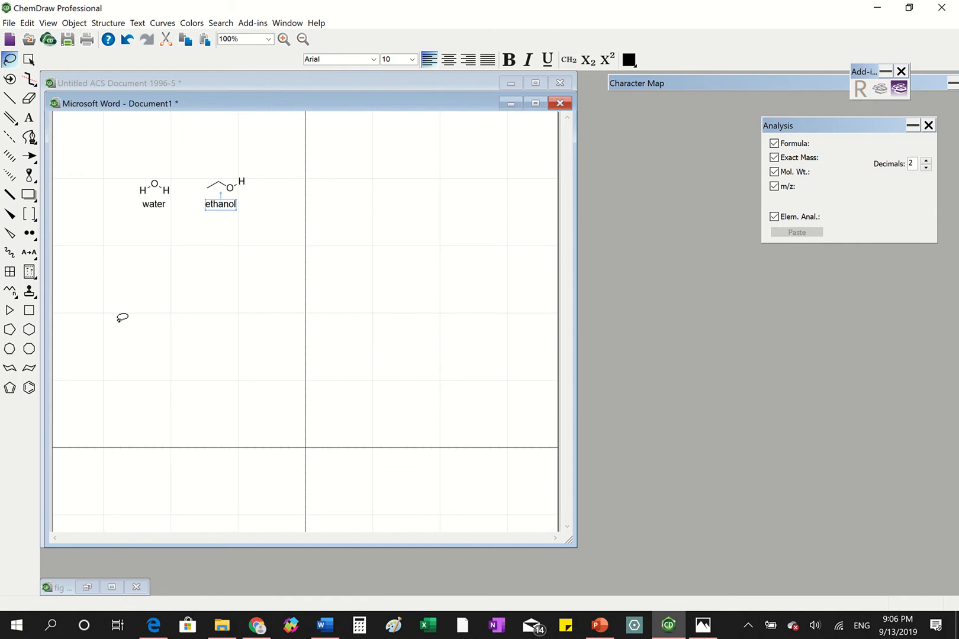
key(Right)
key(Right)
key(Right)
key(Right)
key(Right)
key(Right)
key(Right)
key(Right)
key(Right)
key(Right)
key(Left)
- Close the embedded drawing's editing window and switch back to the Word document
key(ctrl+a)
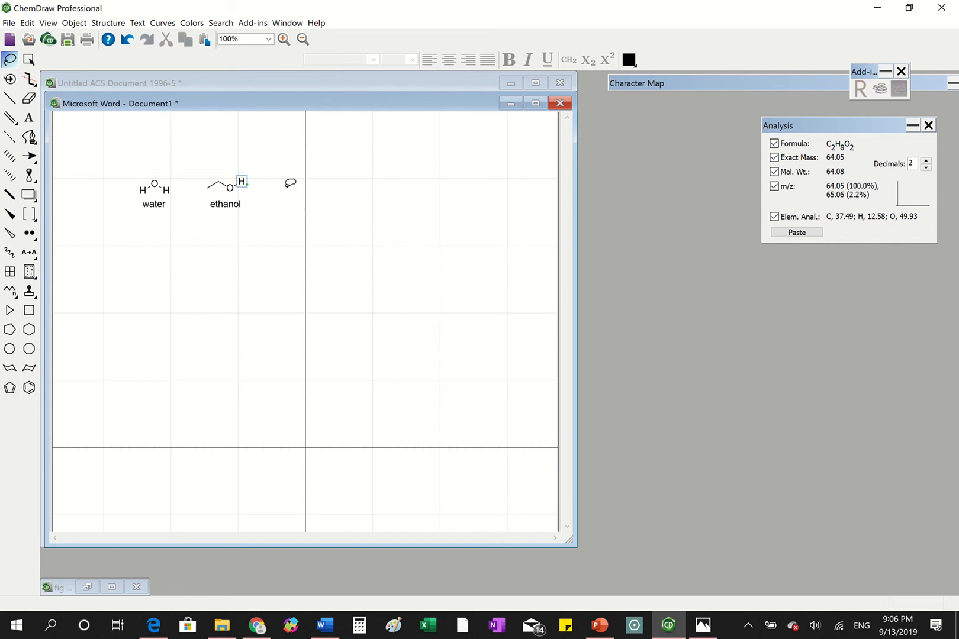
mouse_move(164, 99)
mouse_down()
mouse_move(161, 110)
mouse_move(190, 101)
mouse_up()
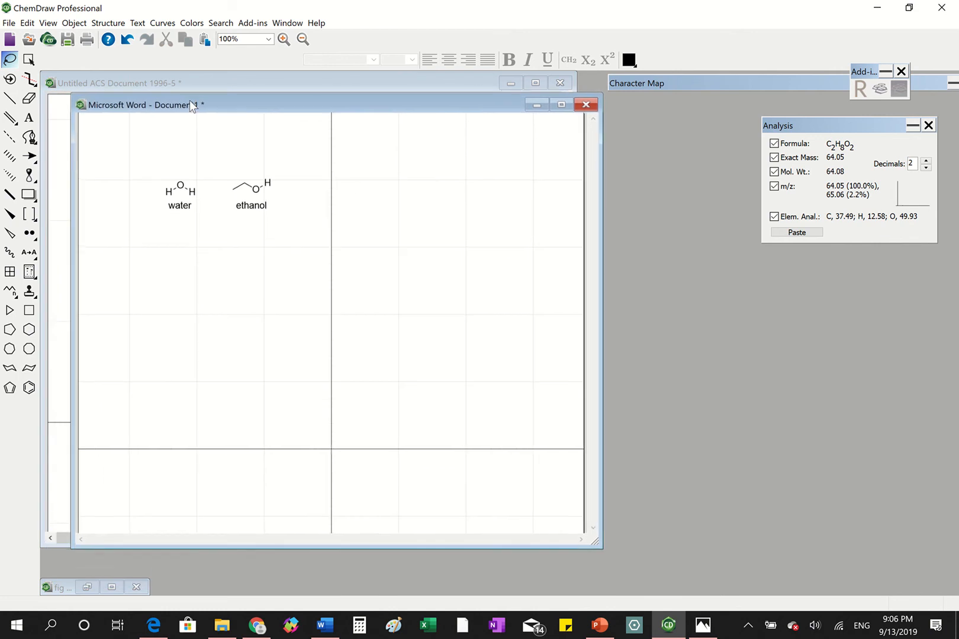
click(586, 105)
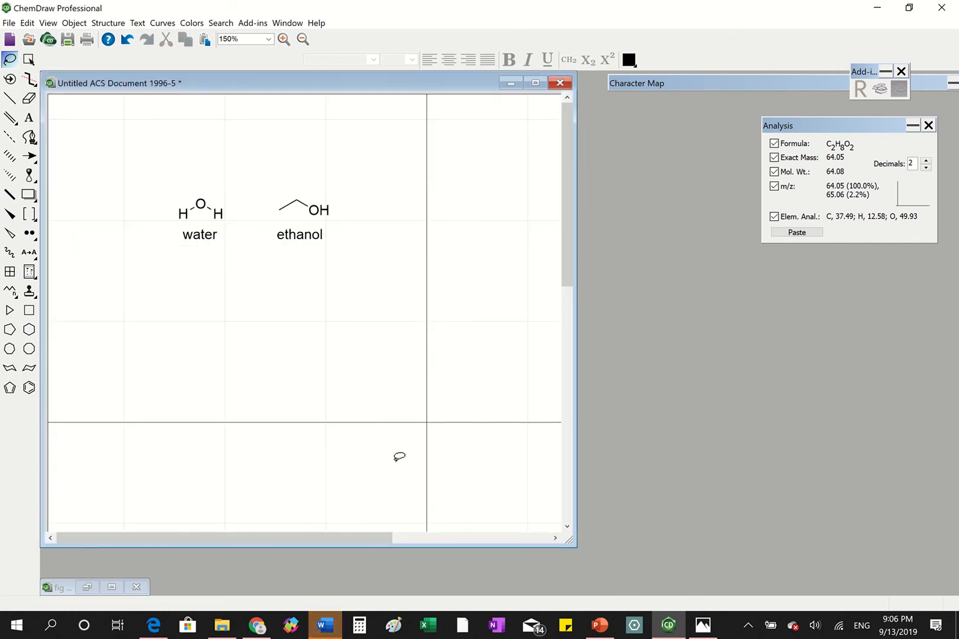
click(326, 626)
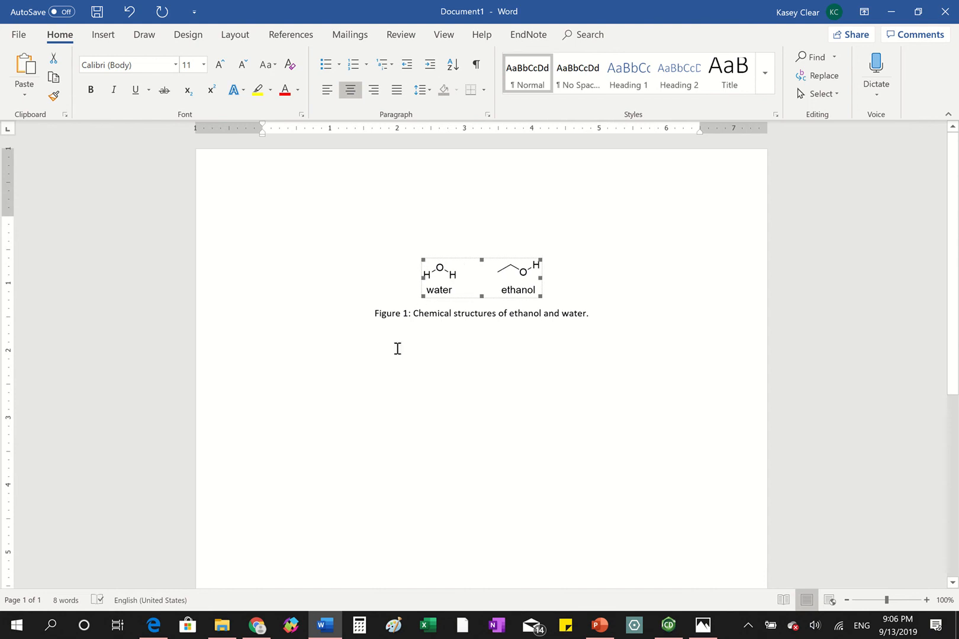
- Switch to ChemDraw and save the water and ethanol drawing as a ChemDraw file named "Figure 1"
click(386, 367)
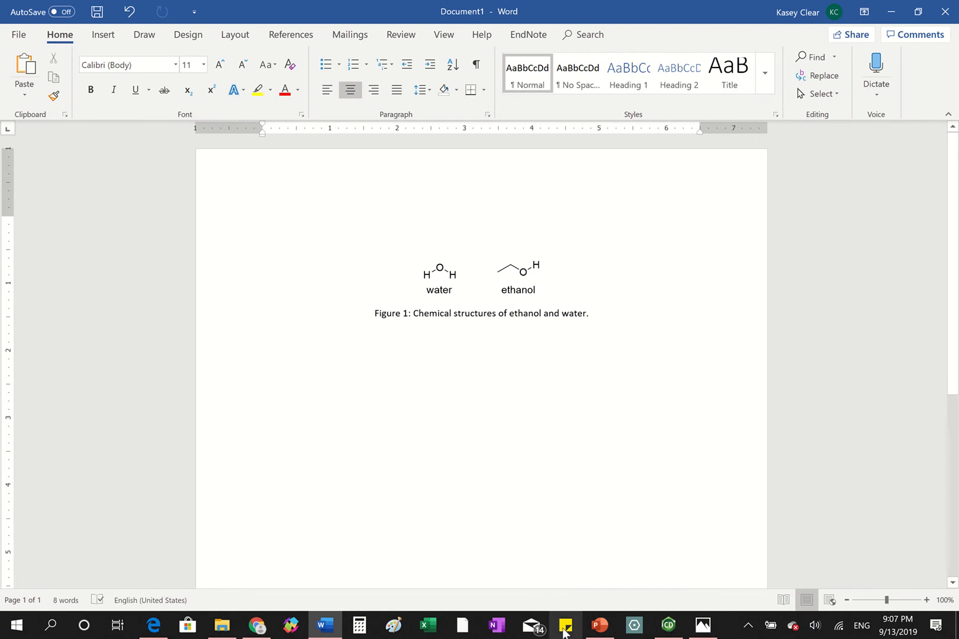
click(663, 633)
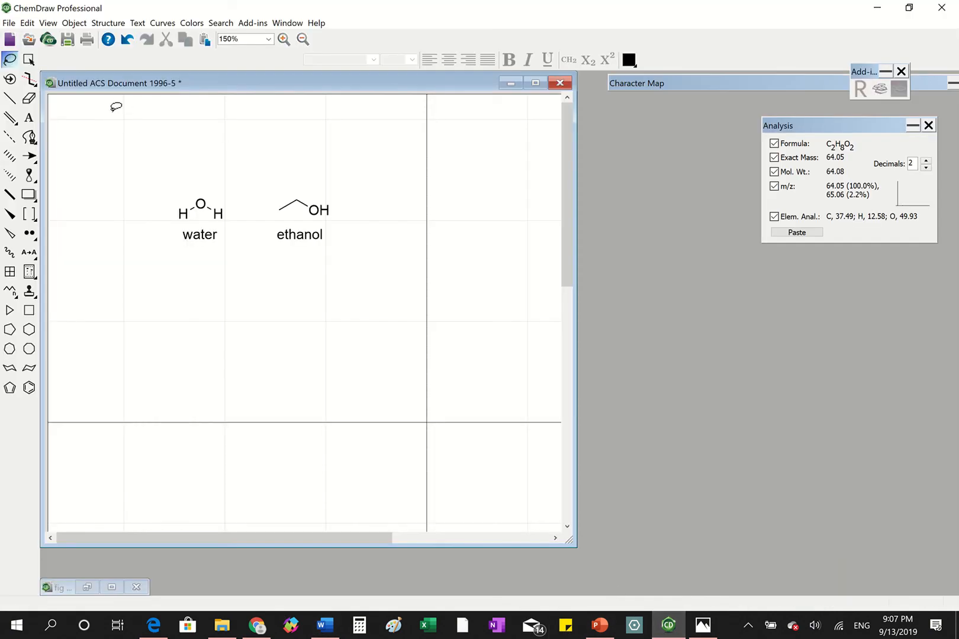
click(9, 24)
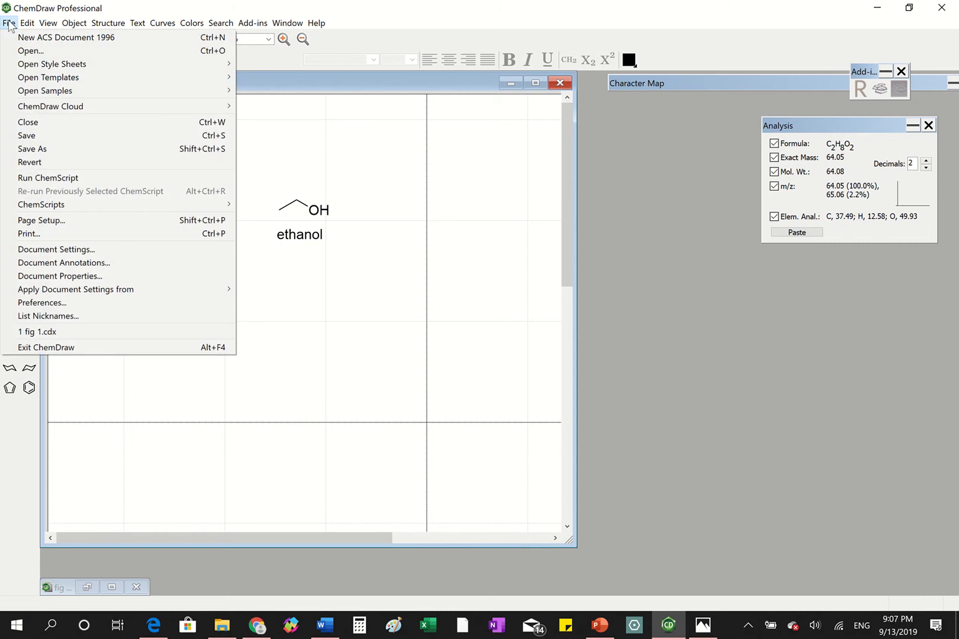
click(53, 136)
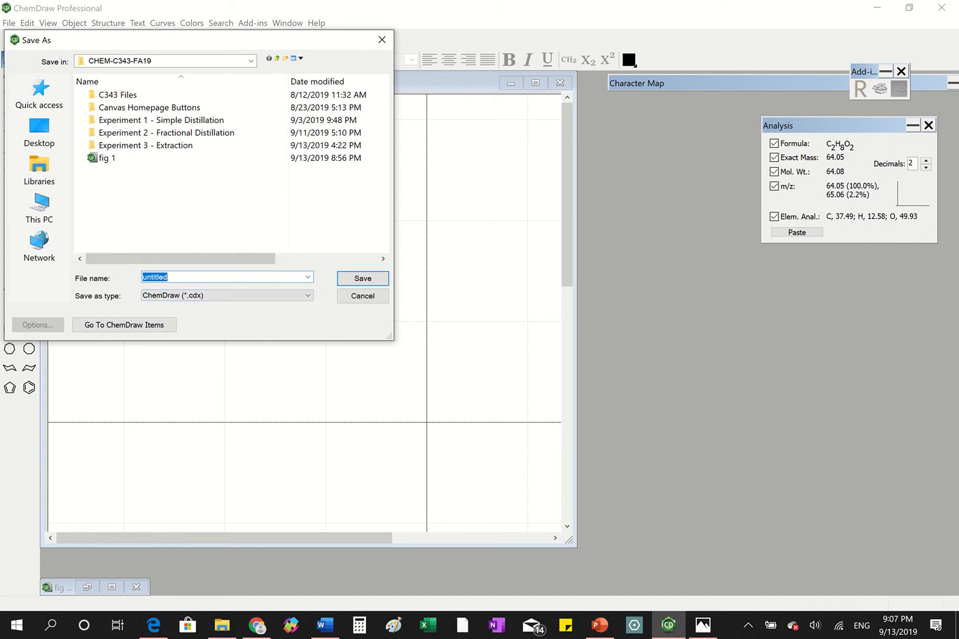
text(Figure 1)
key(Return)
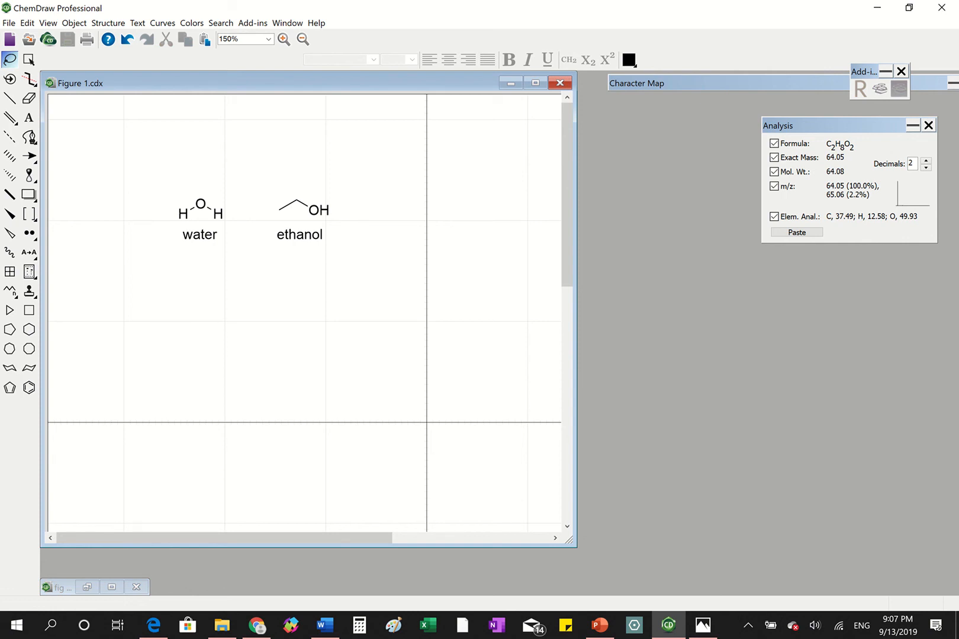
- Save a copy of the drawing as the TIFF image "Figure 1.tif" with a resolution of 300
click(9, 24)
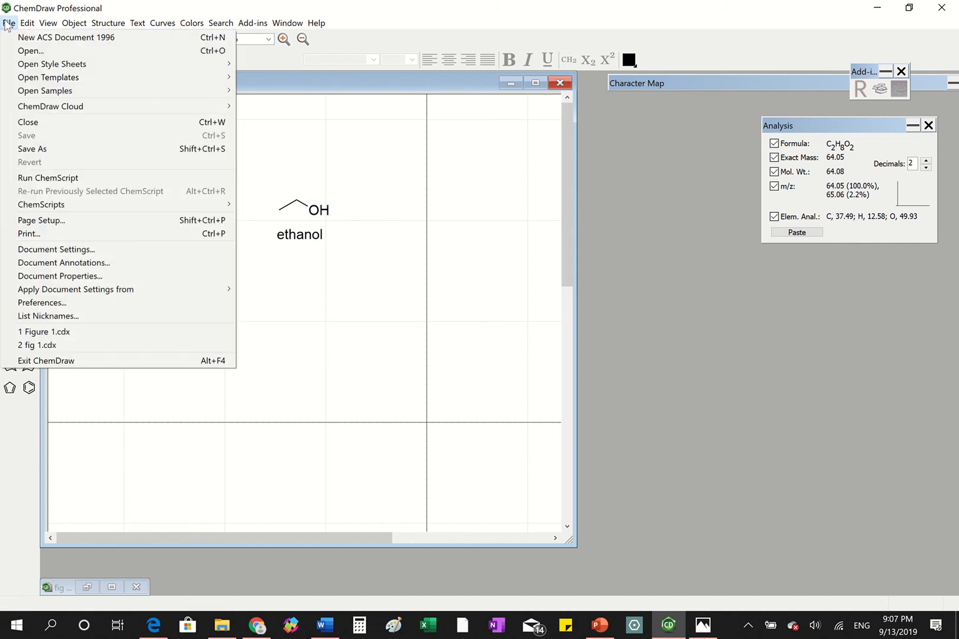
click(59, 148)
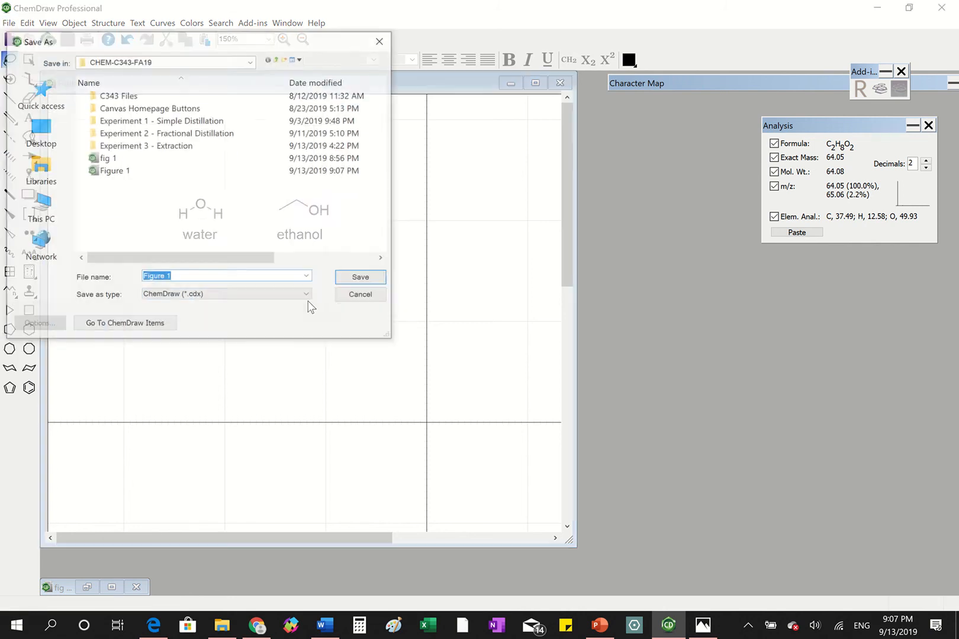
click(279, 297)
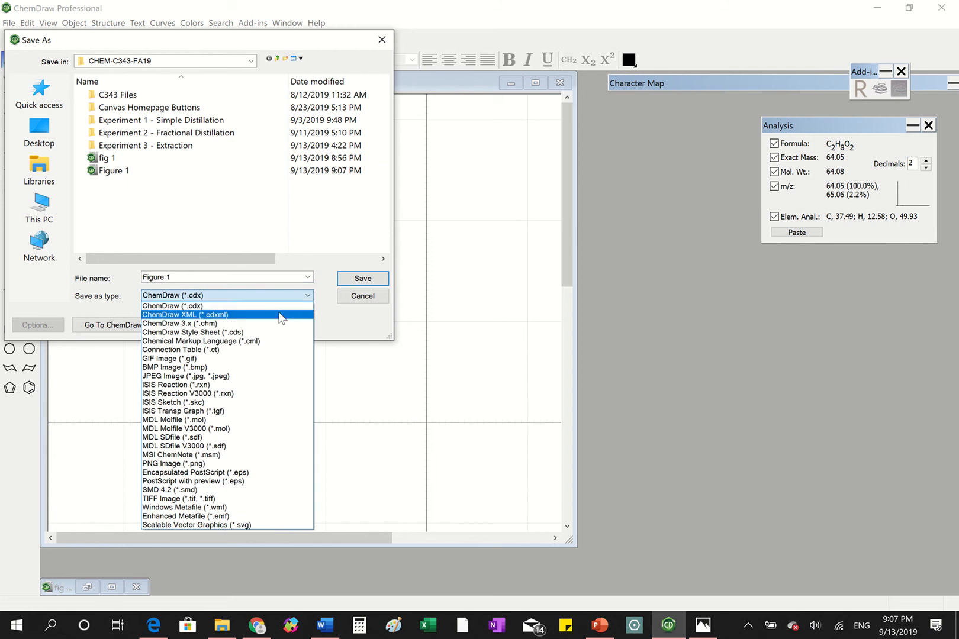
click(234, 500)
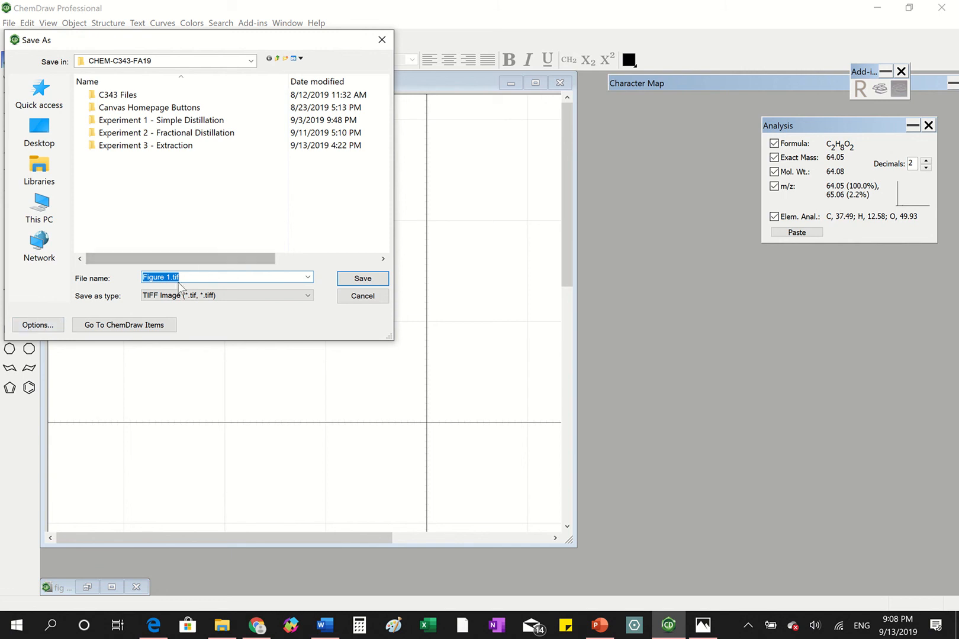
click(38, 324)
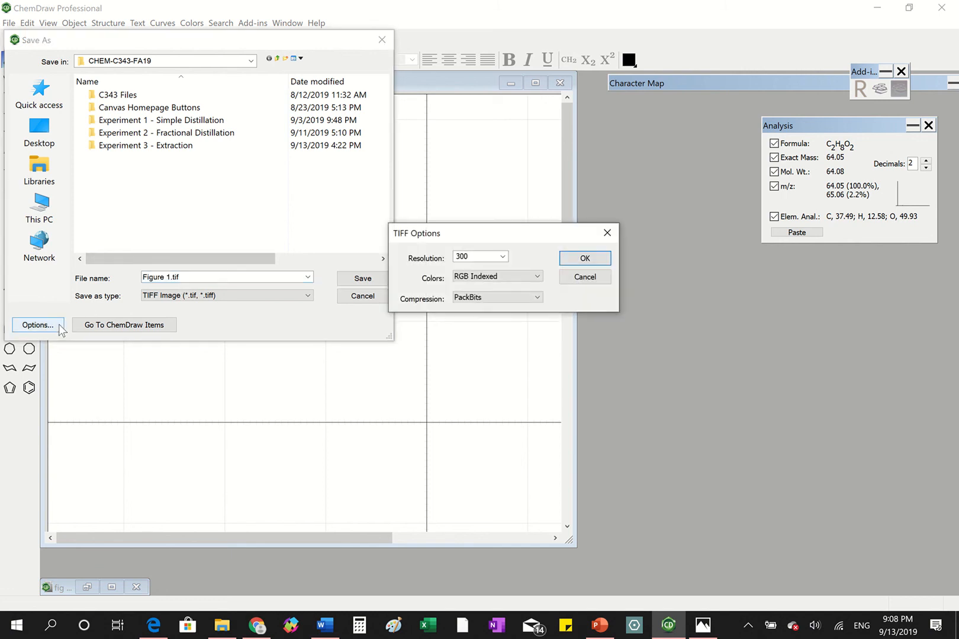
click(503, 257)
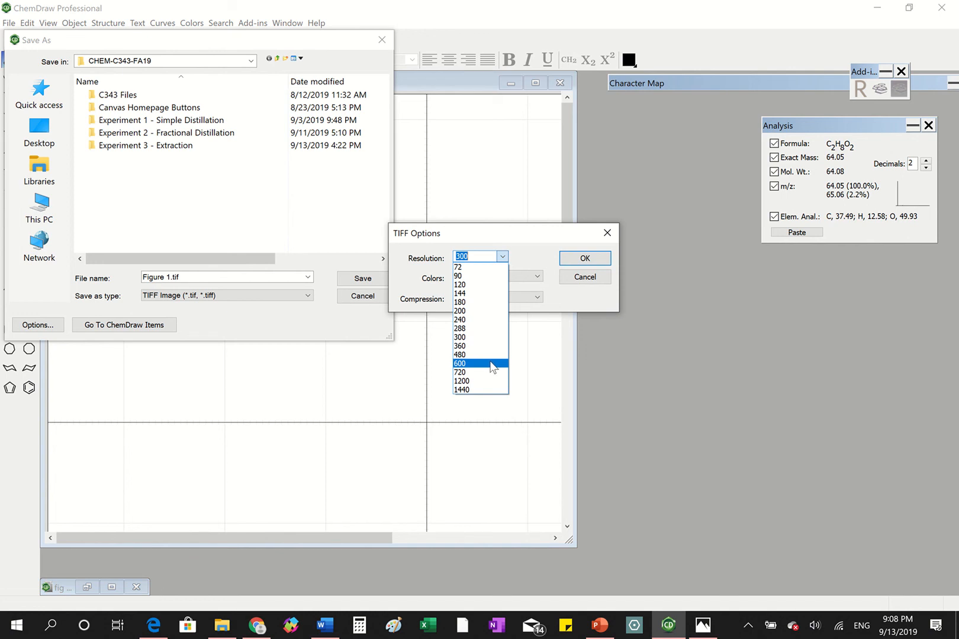
click(477, 338)
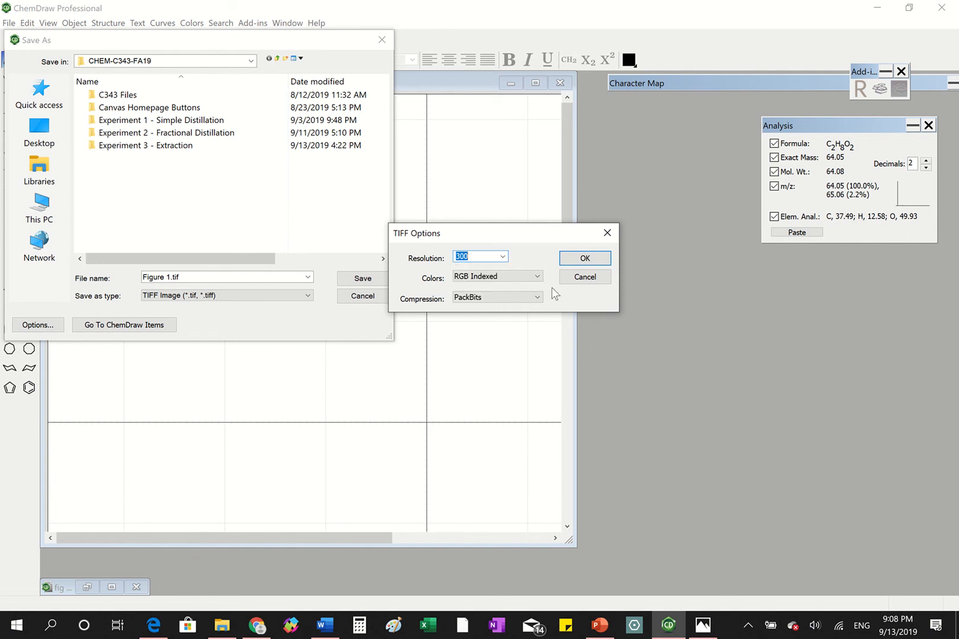
click(578, 260)
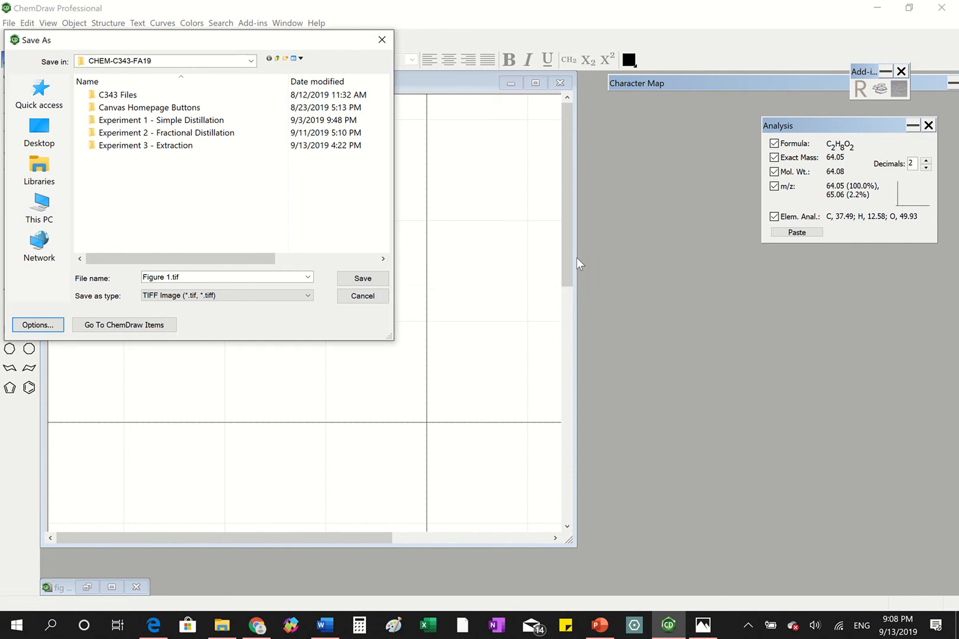
click(379, 278)
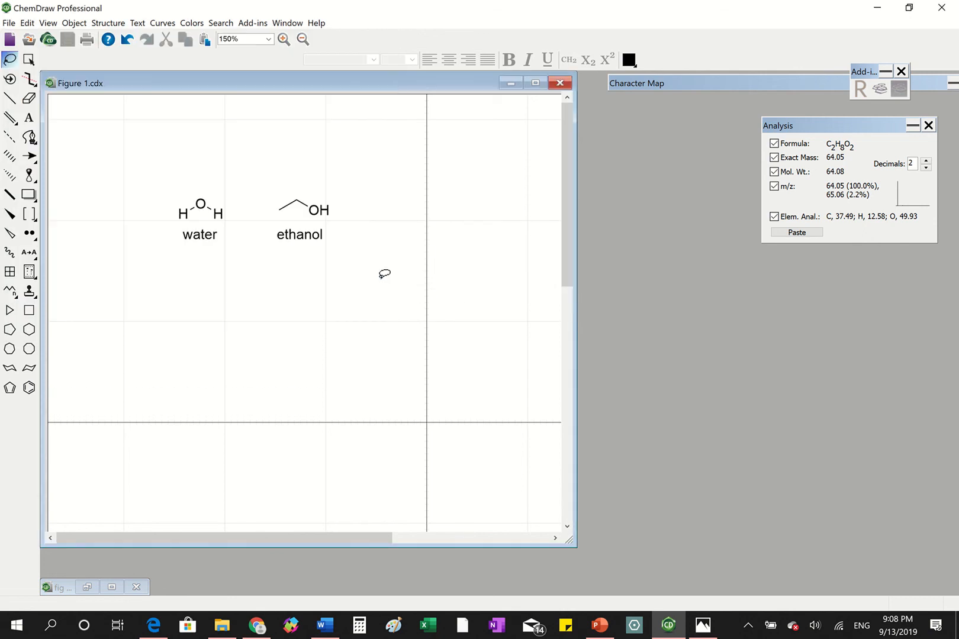
- Switch to Word and insert the "Figure 1" TIFF picture on the blank line above the embedded structures
click(325, 625)
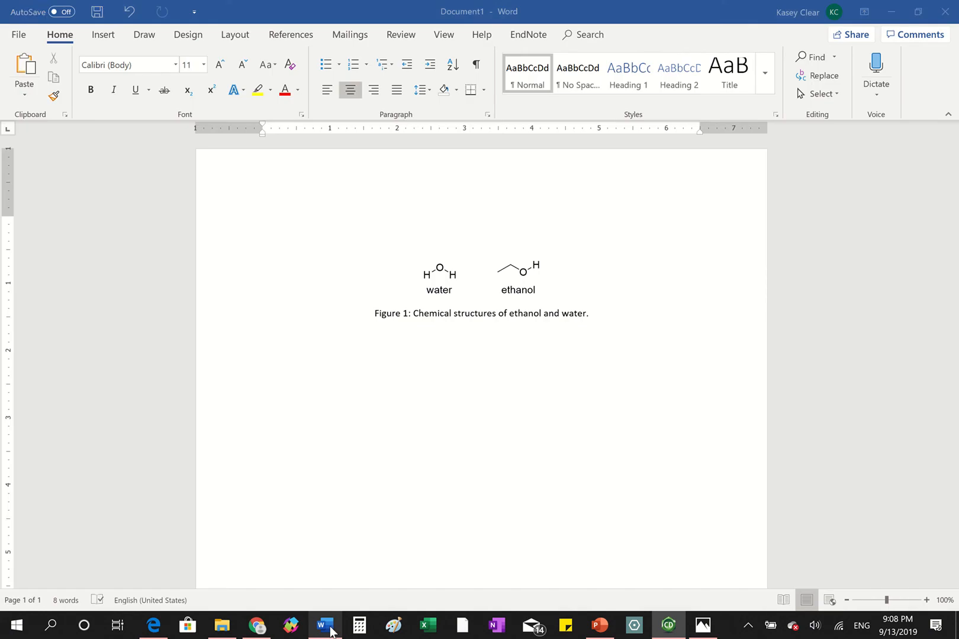
click(432, 210)
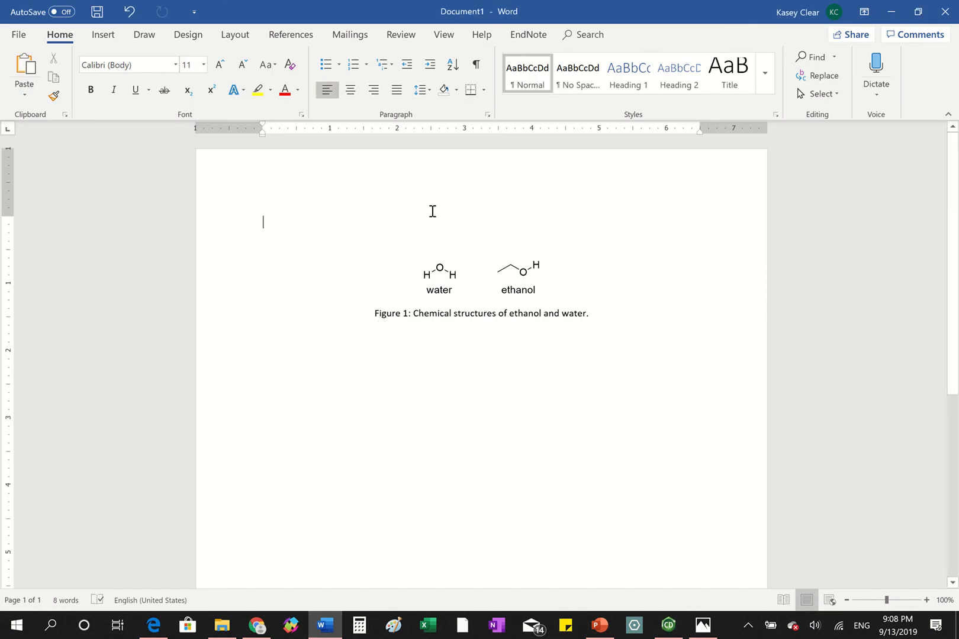
click(103, 35)
click(165, 54)
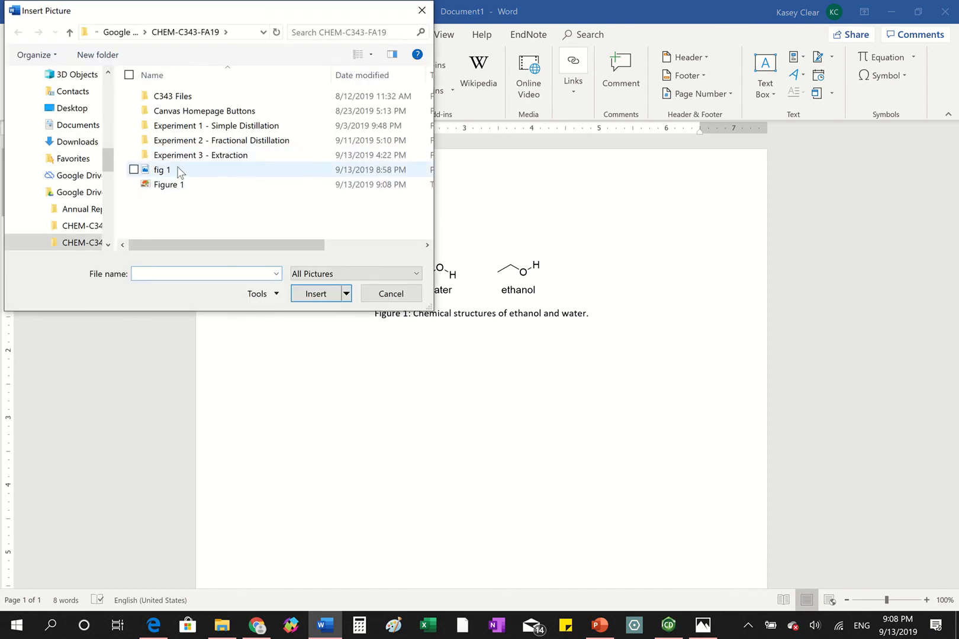
click(176, 184)
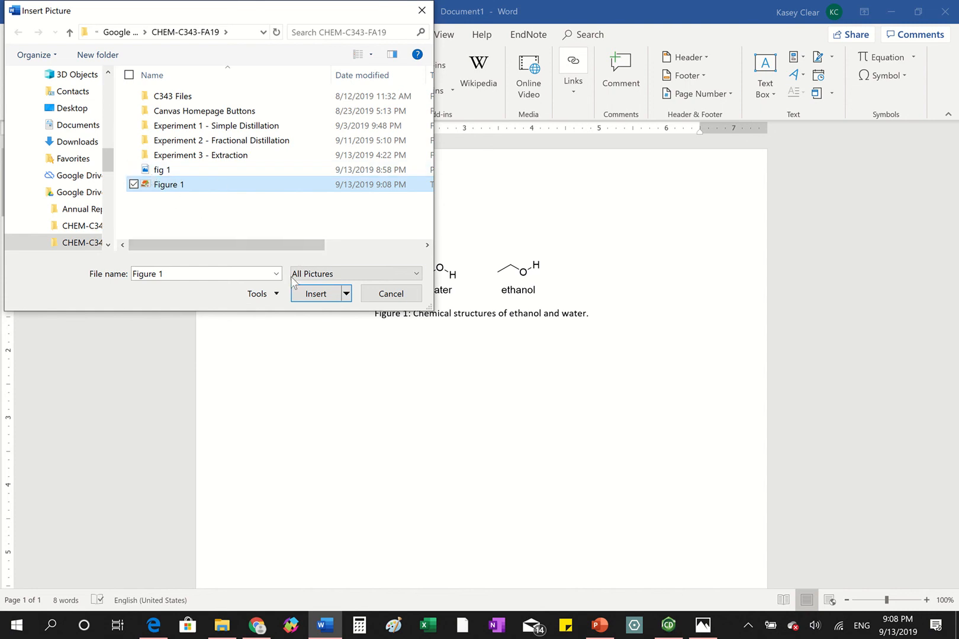
click(302, 292)
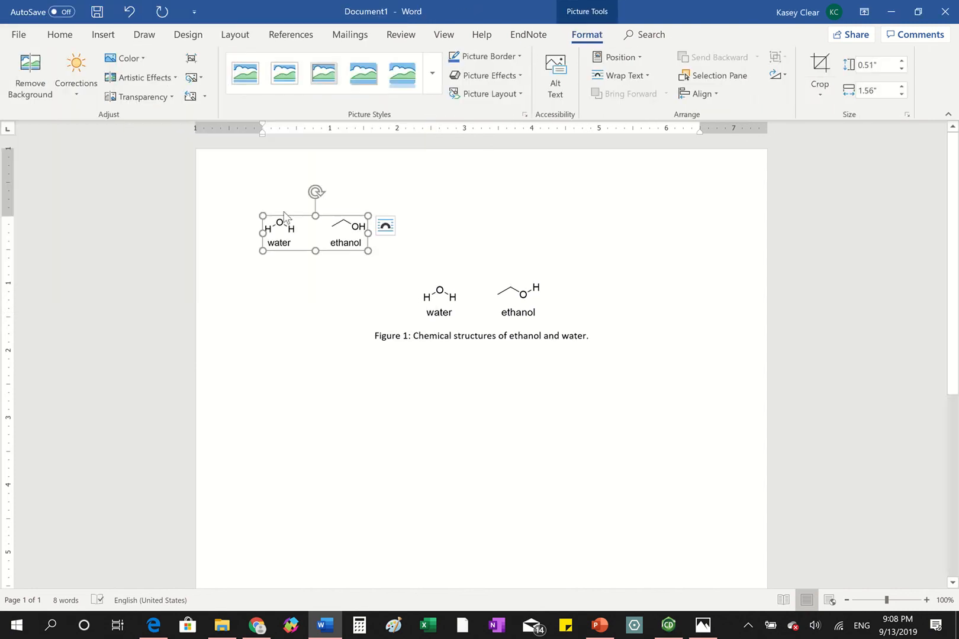
- Enlarge the inserted picture, keeping its proportions, and shrink it back to about 0.74" high by 2.24" wide
drag(367, 251, 427, 295)
click(556, 300)
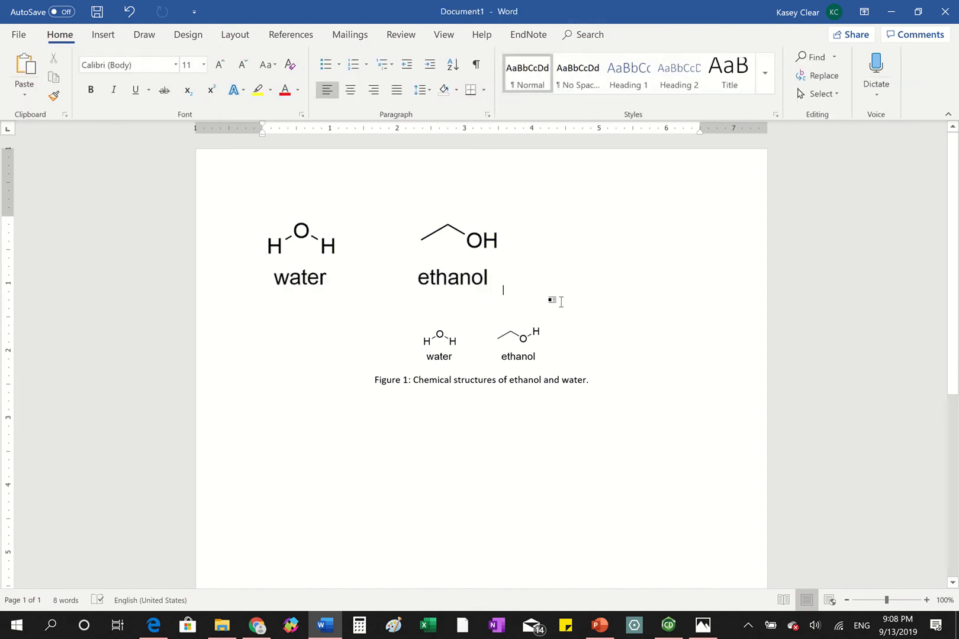
click(454, 261)
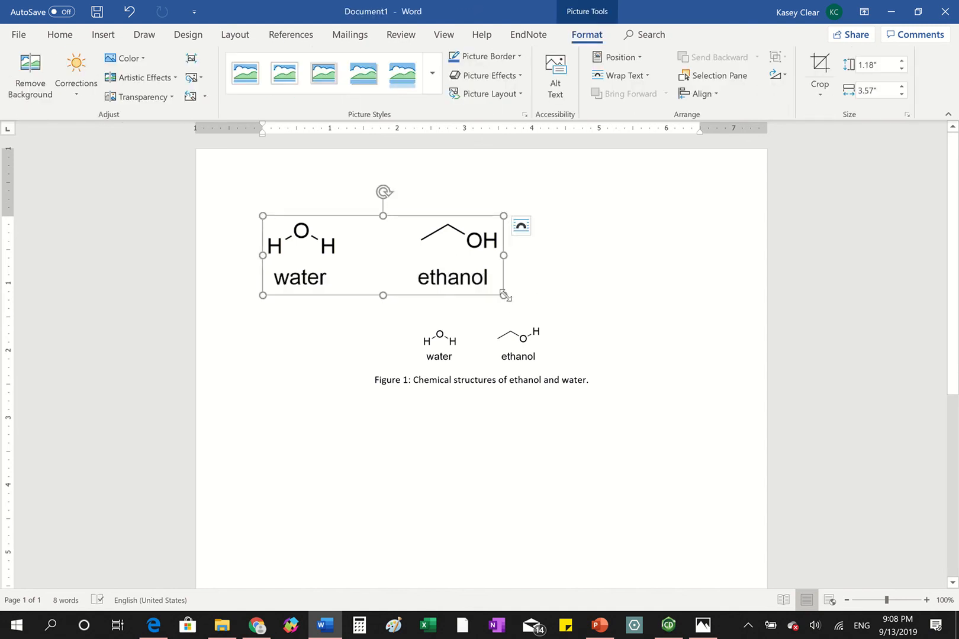
drag(504, 295, 415, 263)
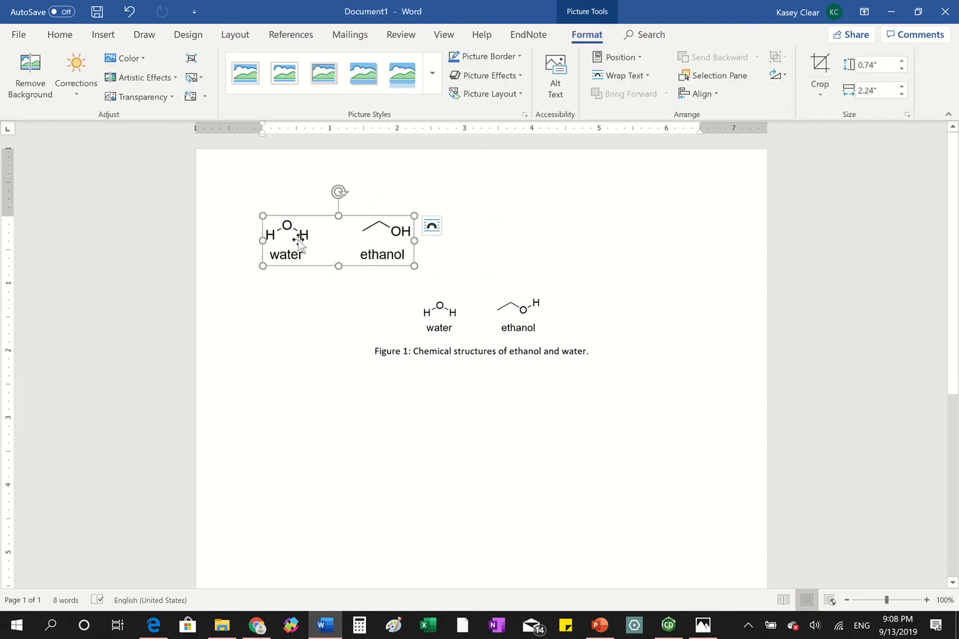
- Center the inserted picture on the page and delete it from the document
click(259, 242)
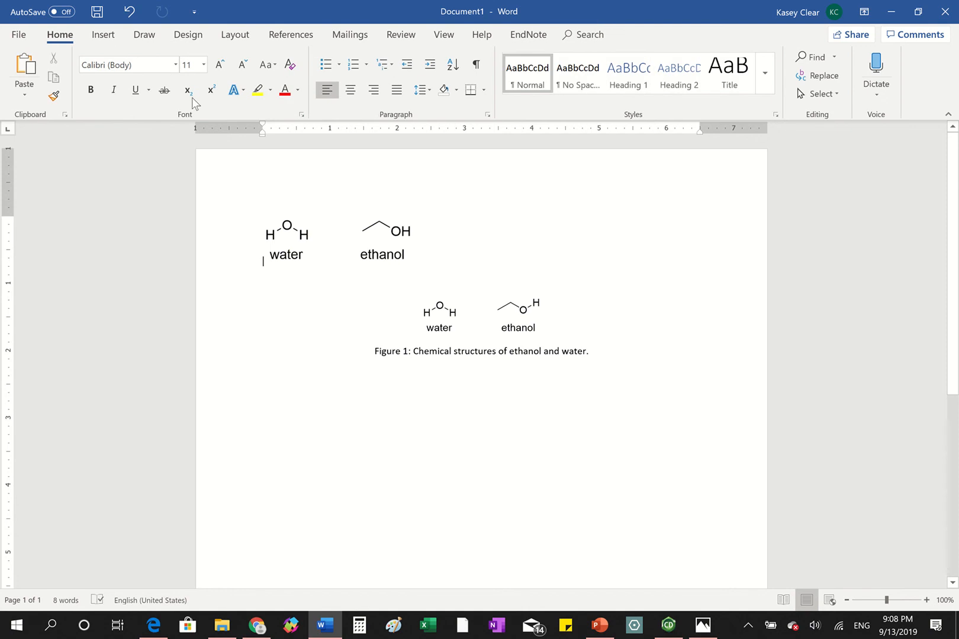
click(351, 90)
click(489, 236)
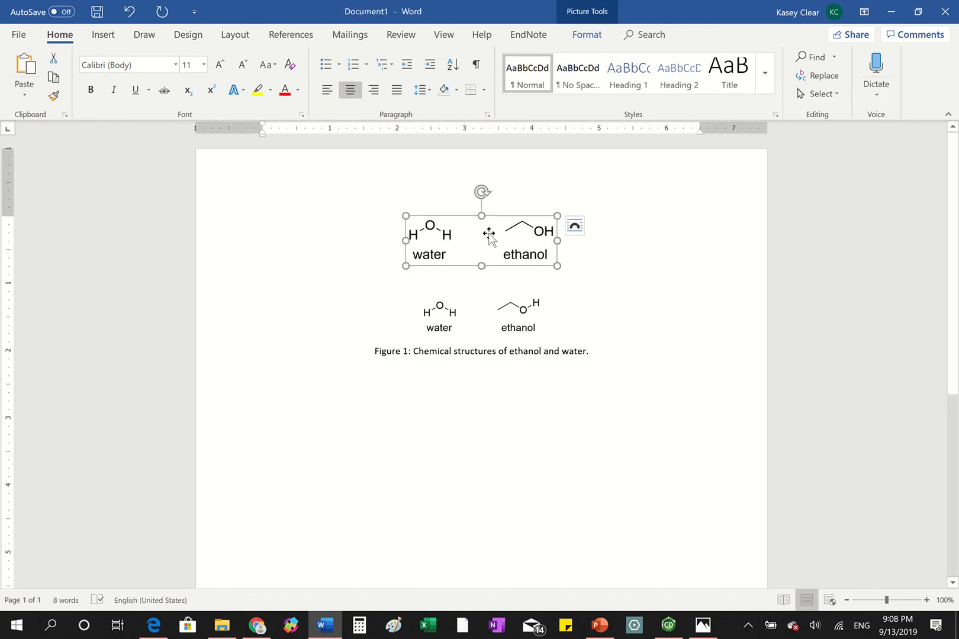
key(Delete)
- Open the embedded water and ethanol drawing in ChemDraw for viewing, close its editing window and deselect it in Word
click(500, 272)
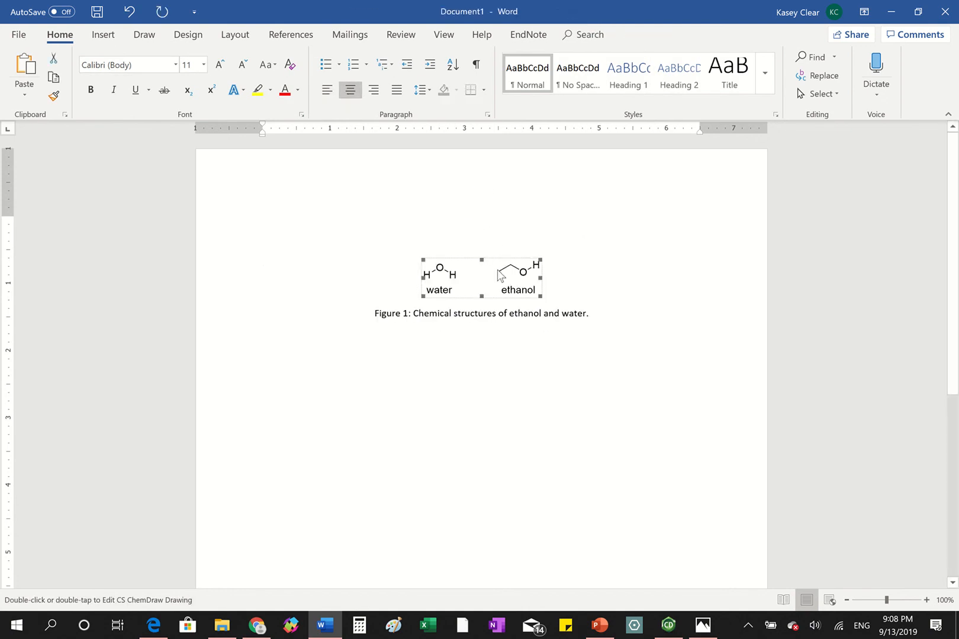
double_click(500, 272)
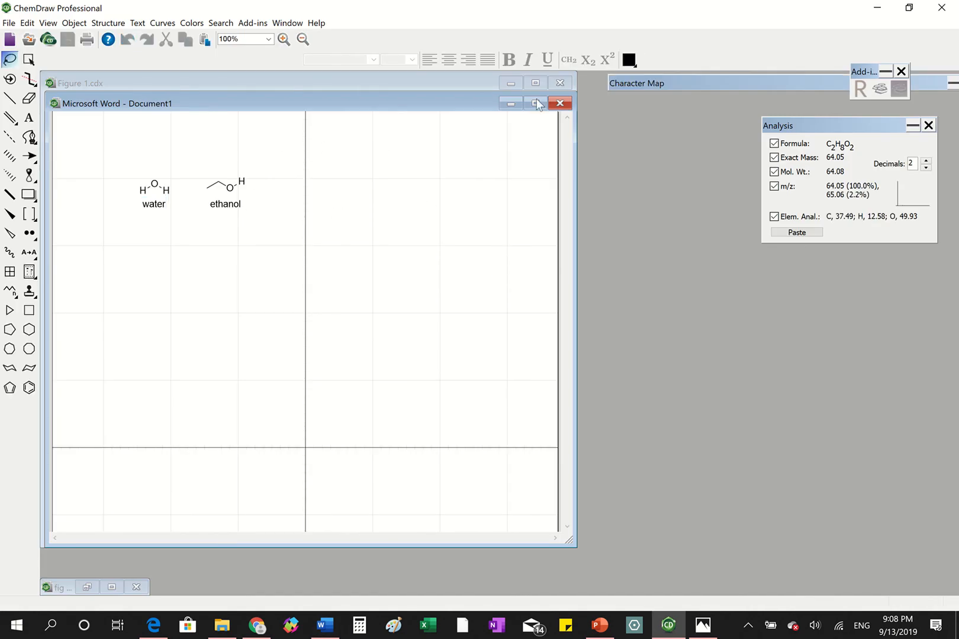
click(560, 103)
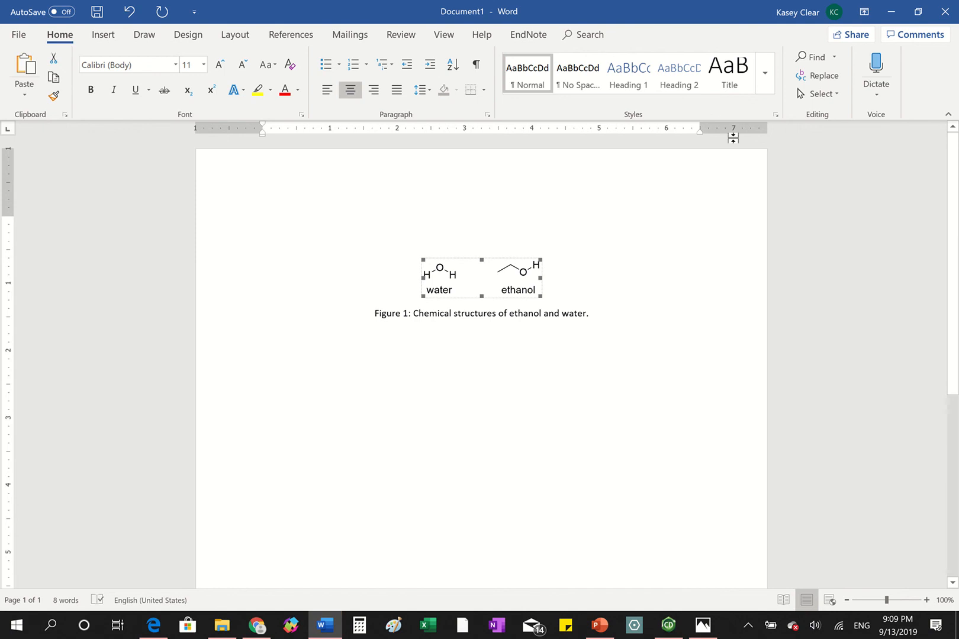
click(557, 302)
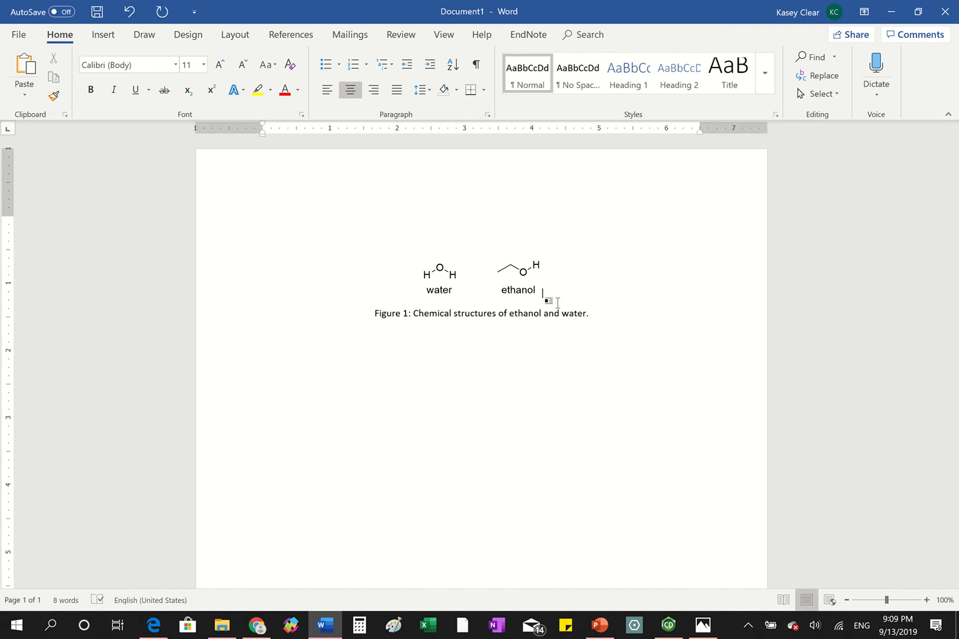
mouse_move(328, 629)
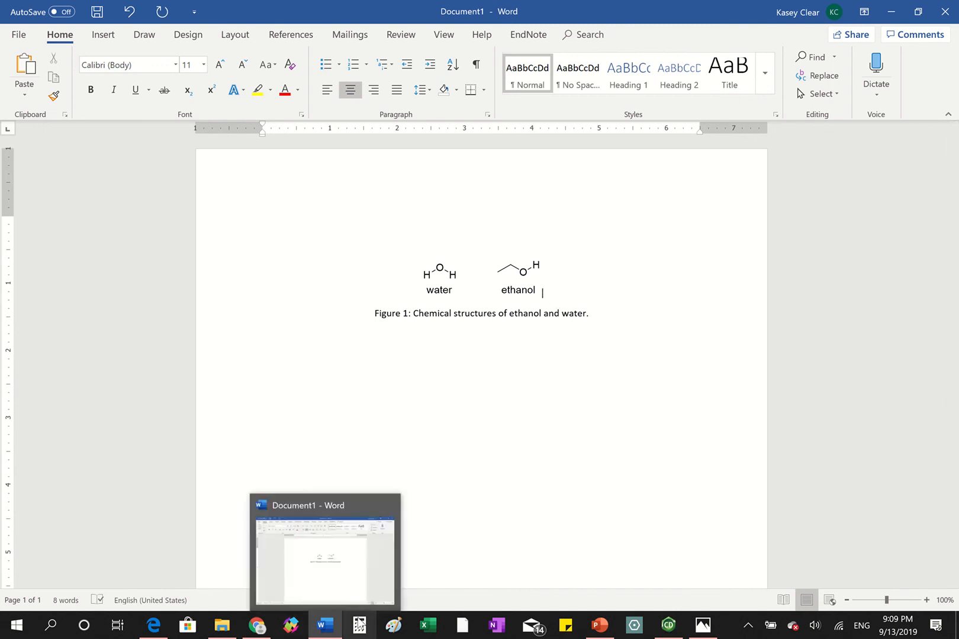
mouse_move(458, 6)
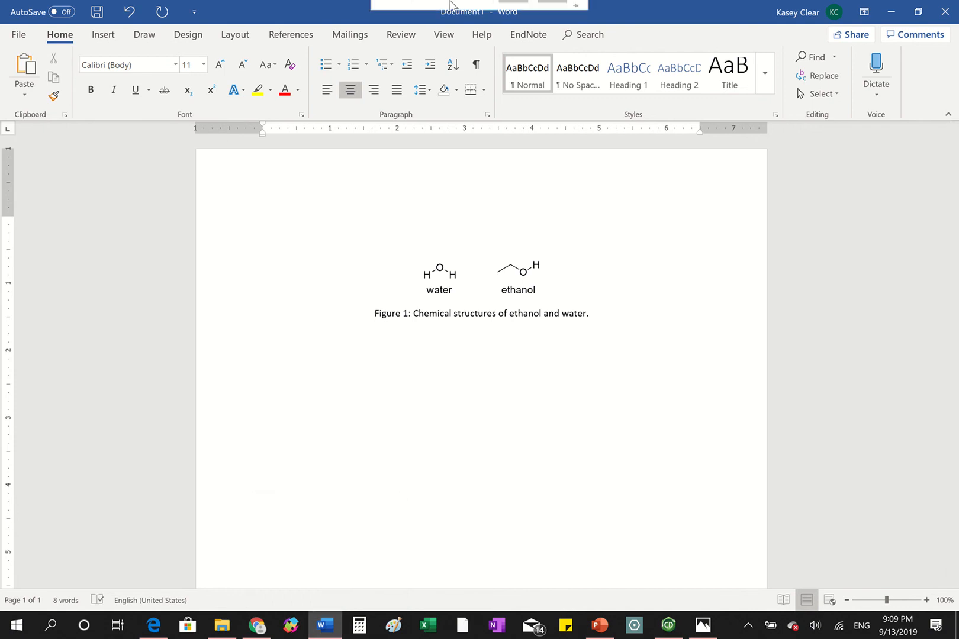